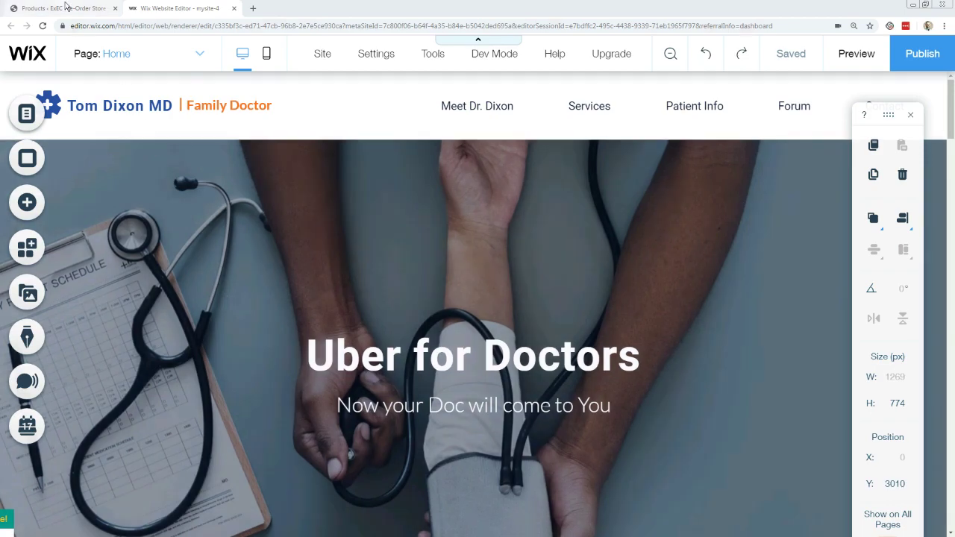
Switch to the ExEC Pre-Order Store admin and add a new product named "Uber for Doctors Pre-Order".
{"action": "left_click", "coordinate": [63, 8]}
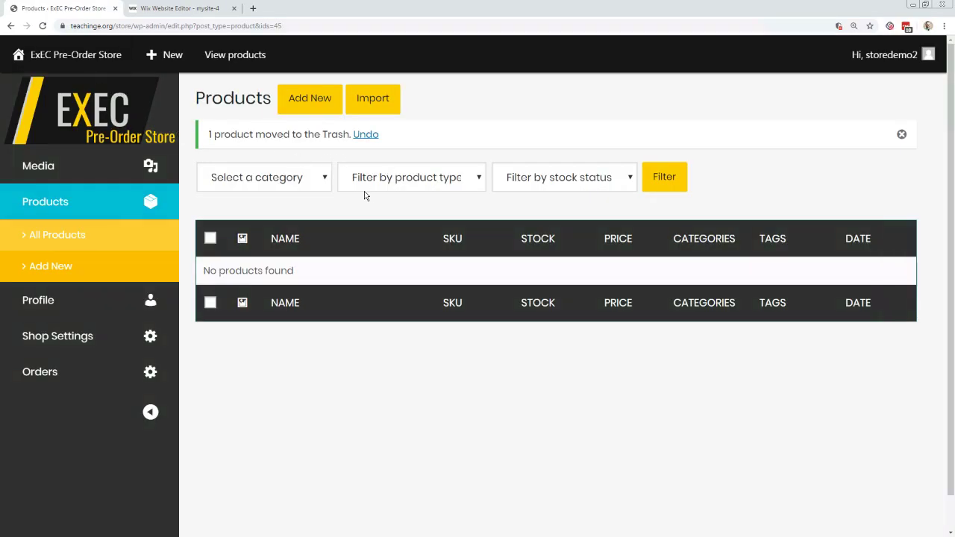
{"action": "left_click", "coordinate": [293, 102]}
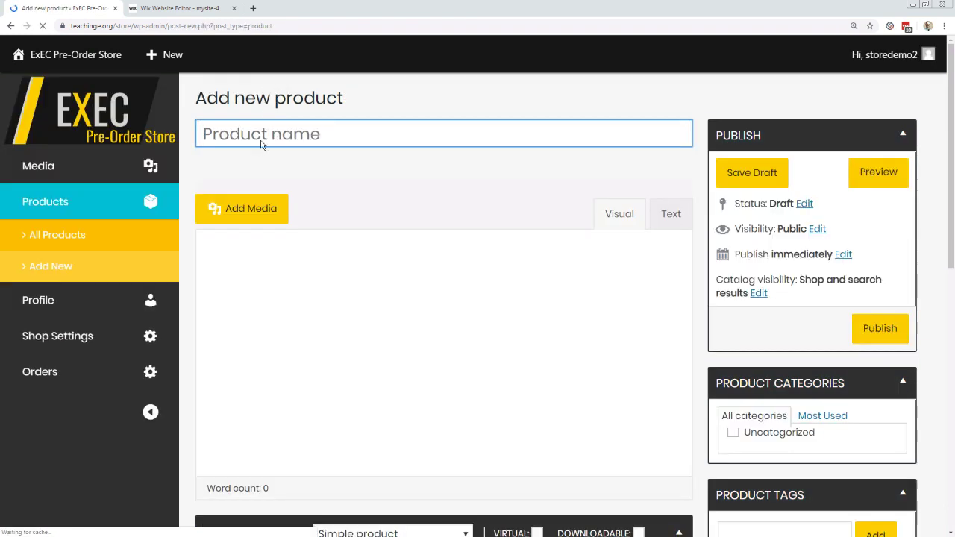
{"action": "type", "text": "Ub"}
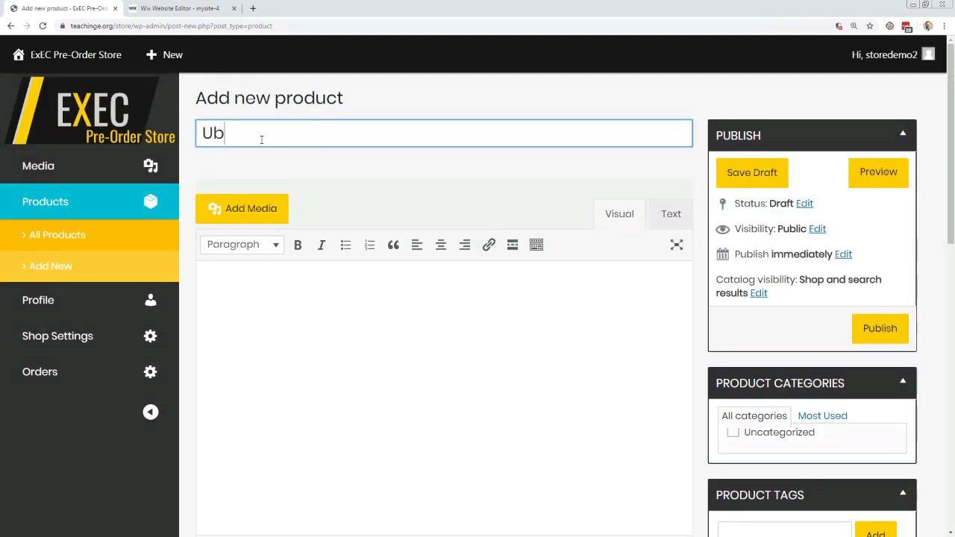
{"action": "type", "text": "er for Doctor"}
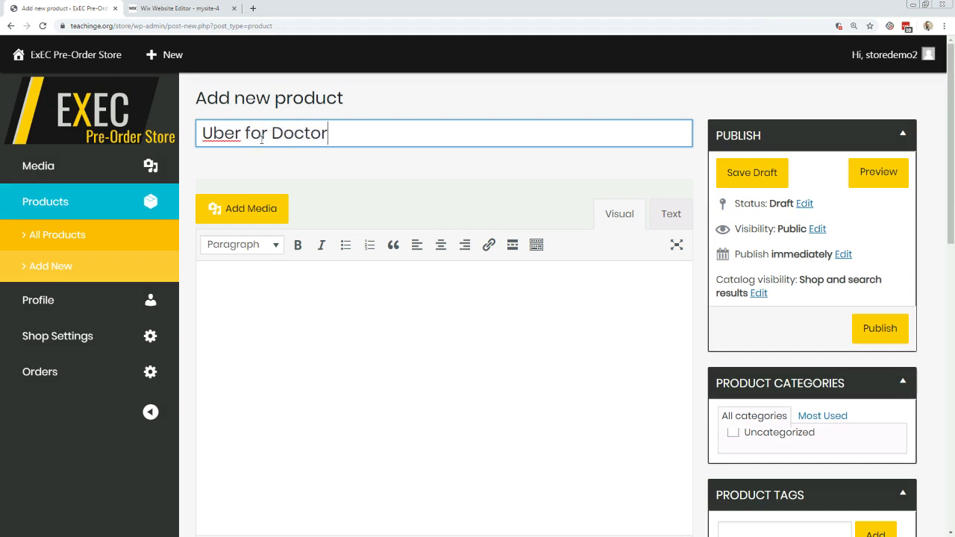
{"action": "type", "text": "s Pre-Order"}
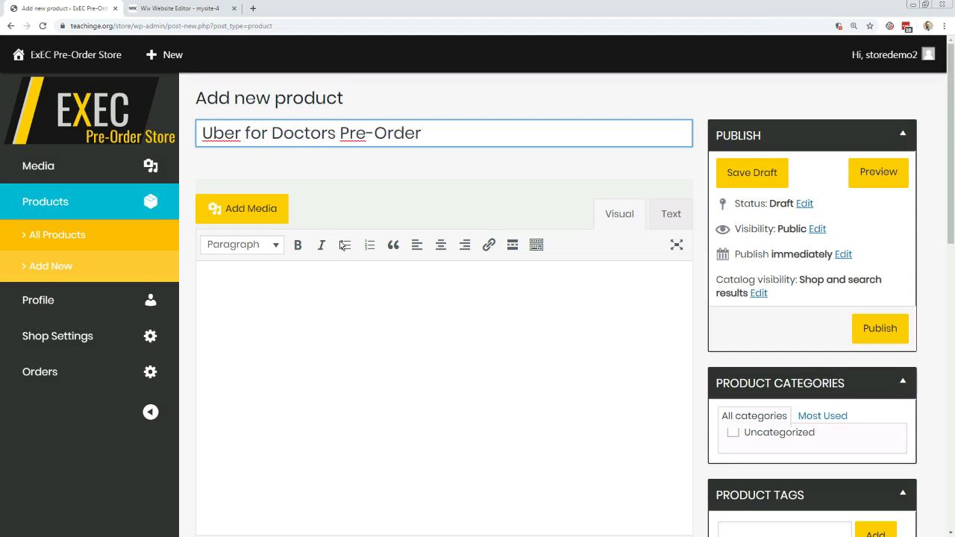
Set the product's regular price to $99 and its sale price to $79.
{"action": "scroll", "coordinate": [403, 283], "scroll_direction": "down", "scroll_amount": 5}
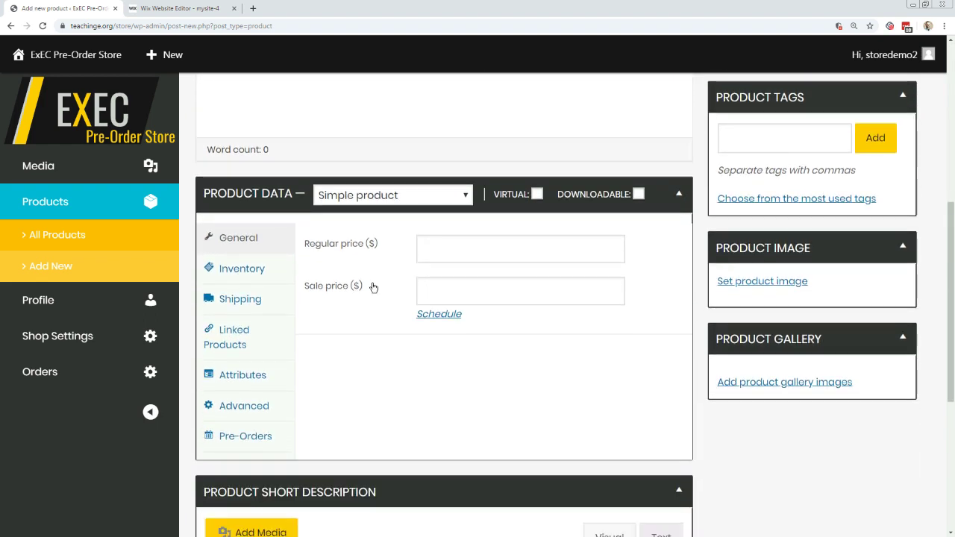
{"action": "left_click", "coordinate": [433, 258]}
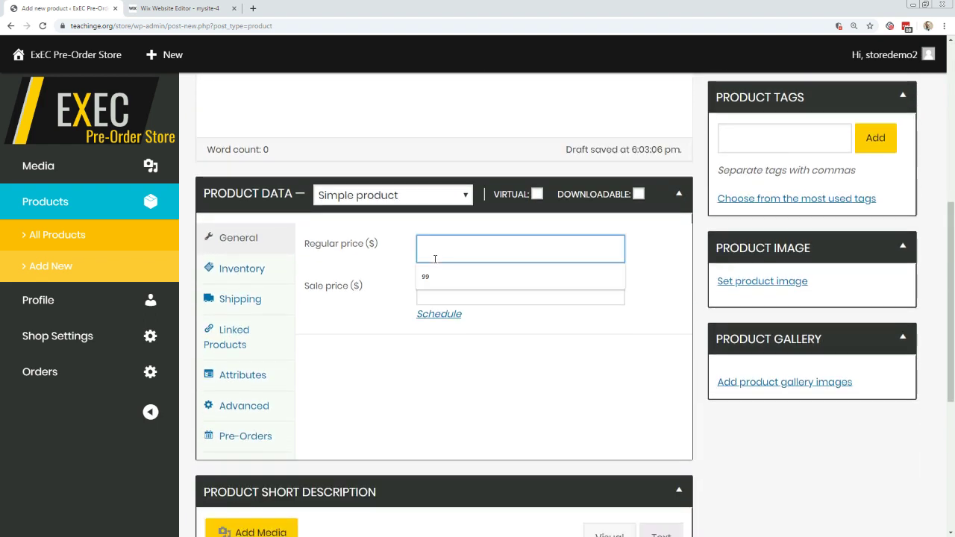
{"action": "type", "text": "99"}
{"action": "left_click", "coordinate": [447, 286]}
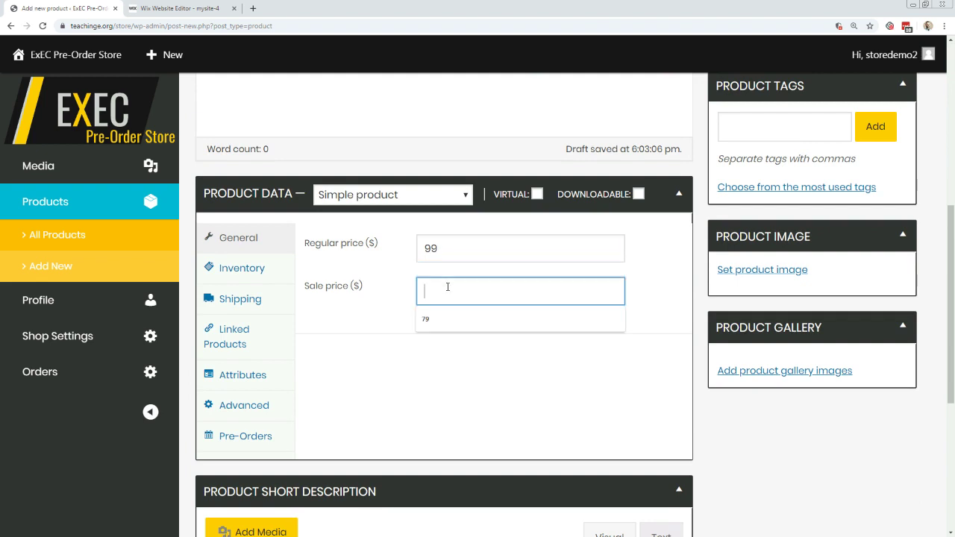
{"action": "type", "text": "79"}
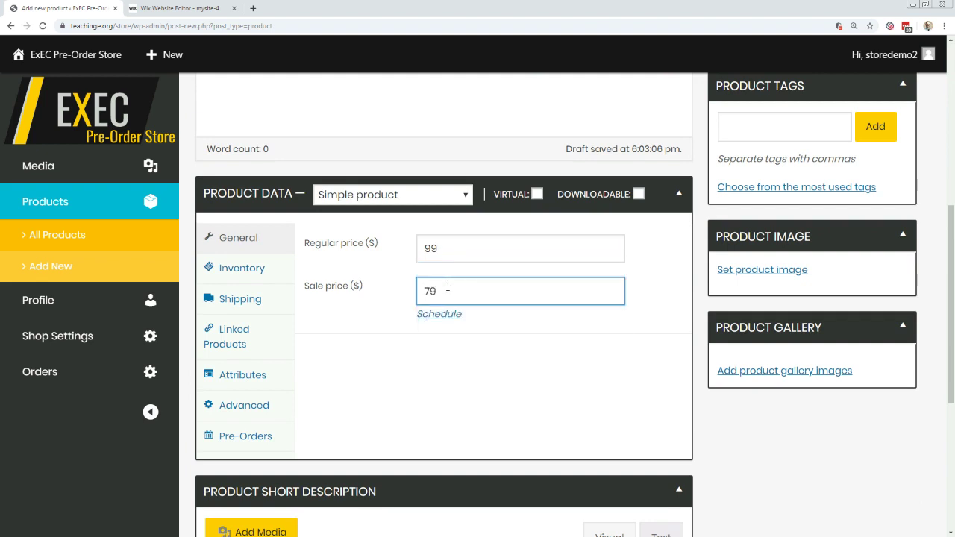
{"action": "left_click", "coordinate": [496, 353]}
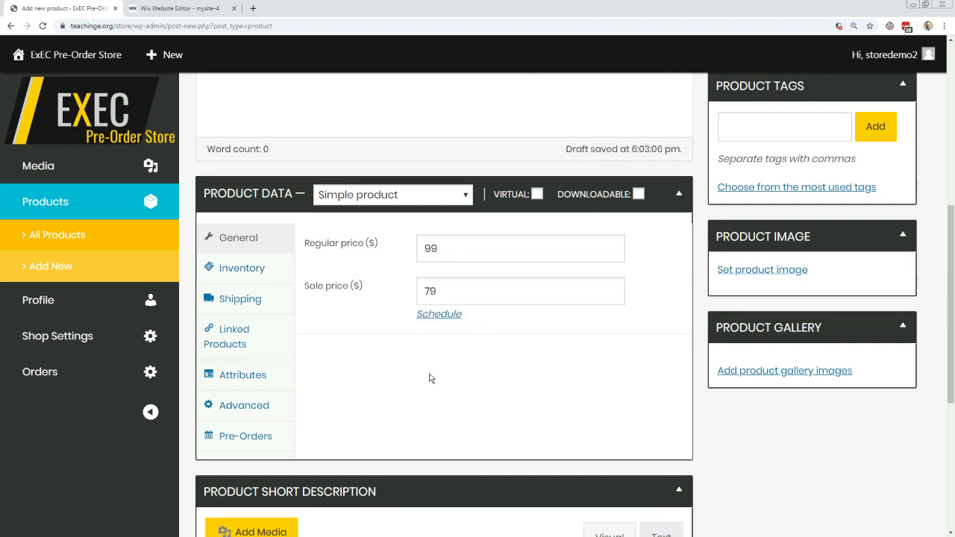
Enable pre-orders for the product and keep its charge timing at Upon Release.
{"action": "left_click", "coordinate": [250, 443]}
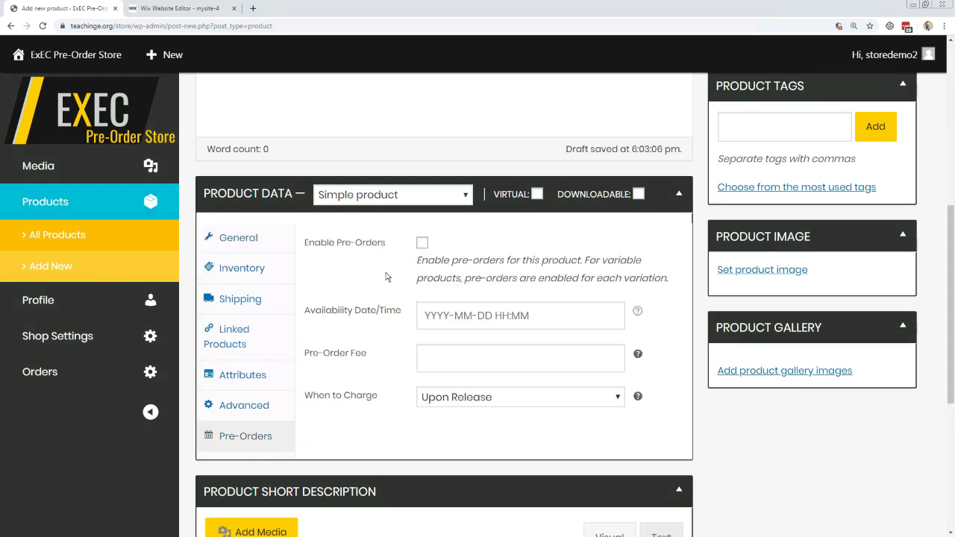
{"action": "left_click", "coordinate": [422, 244]}
{"action": "left_click", "coordinate": [464, 403]}
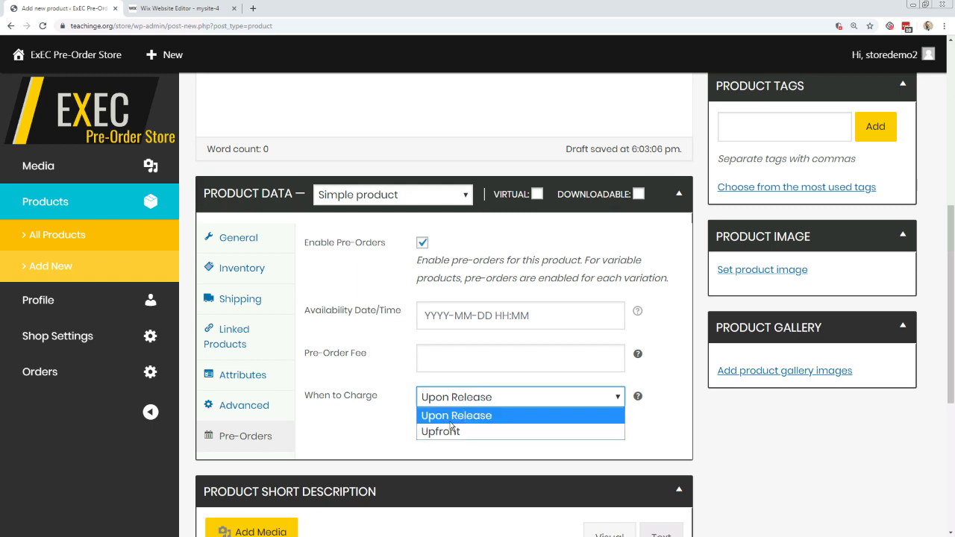
{"action": "left_click", "coordinate": [467, 404]}
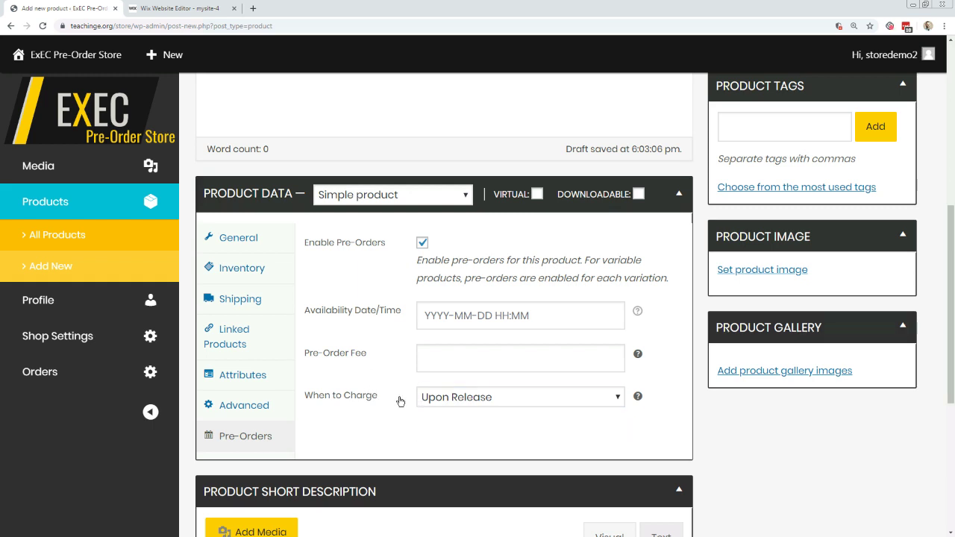
Set the media library picture of the doctor holding a smartphone as the product image.
{"action": "left_click", "coordinate": [741, 276]}
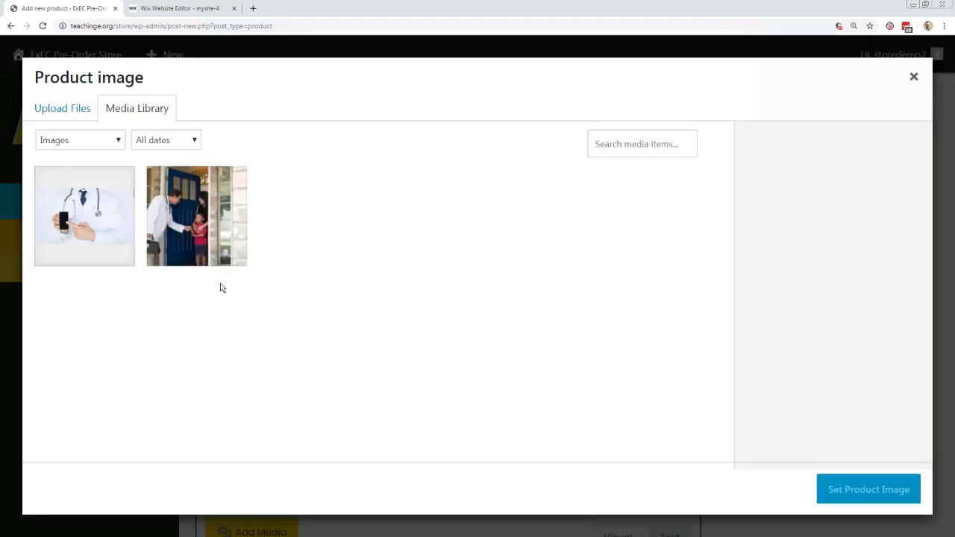
{"action": "left_click", "coordinate": [83, 216]}
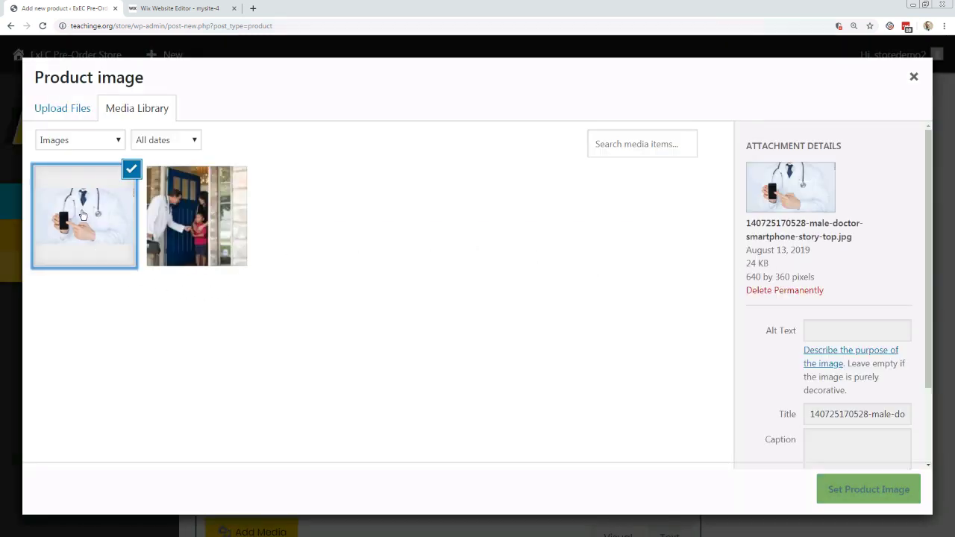
{"action": "left_click", "coordinate": [845, 496]}
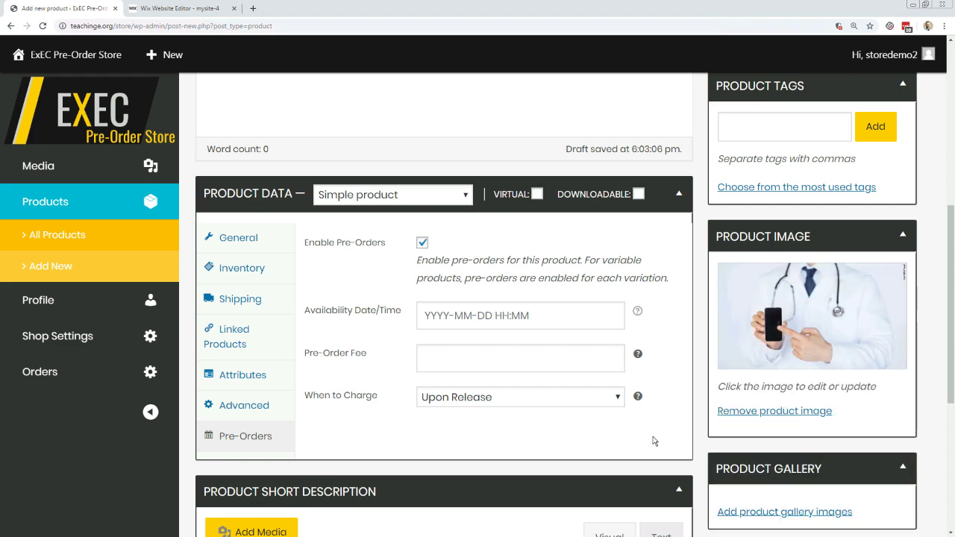
Enter "On sale for 20% off for pre-orders!" as the product short description.
{"action": "scroll", "coordinate": [716, 408], "scroll_direction": "down", "scroll_amount": 3}
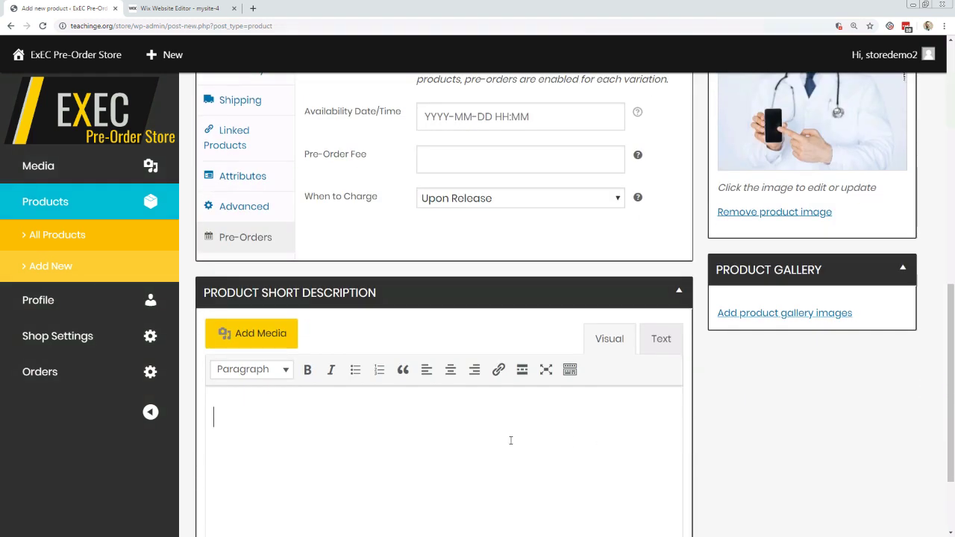
{"action": "type", "text": "On sale f"}
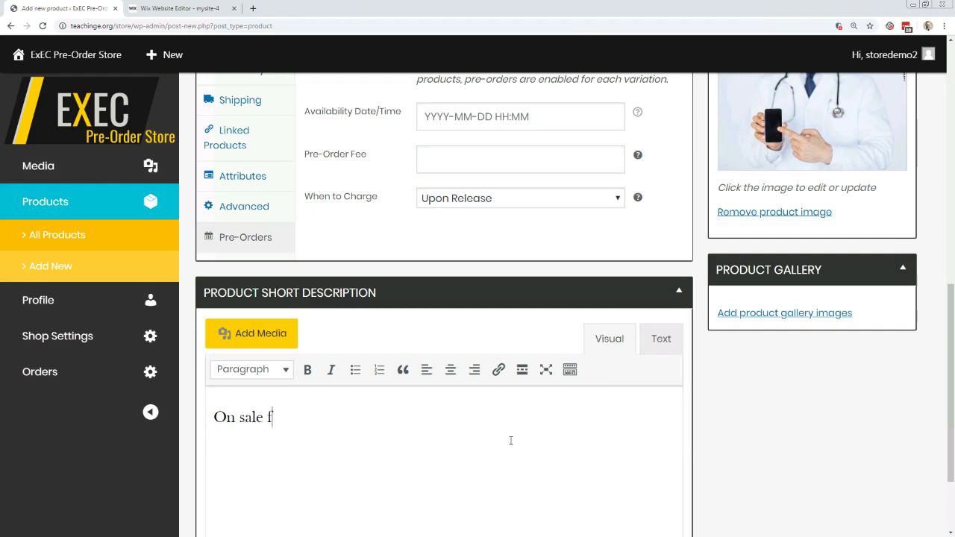
{"action": "type", "text": "or 20% off for pre-orders"}
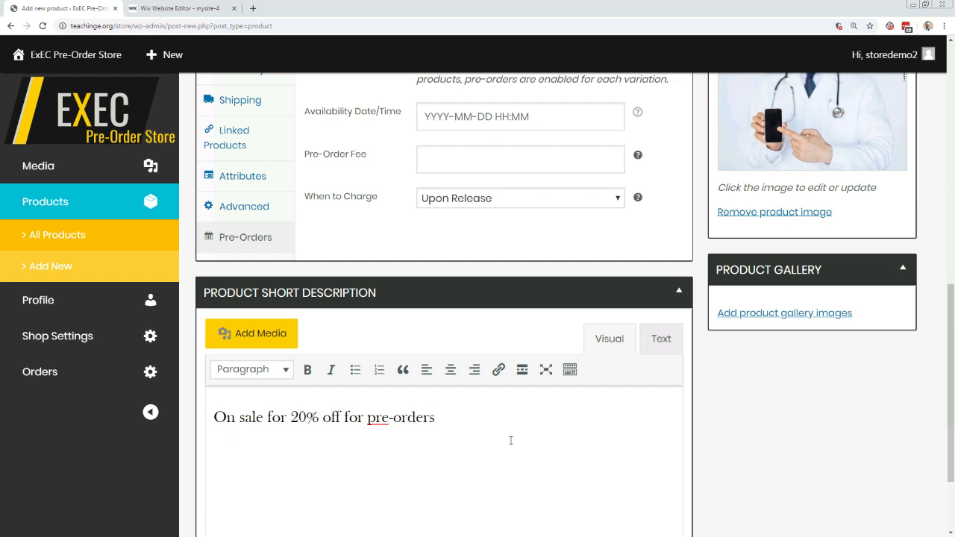
{"action": "type", "text": "!"}
Publish the product and view its live store page in a separate browser tab.
{"action": "scroll", "coordinate": [511, 440], "scroll_direction": "up", "scroll_amount": 10}
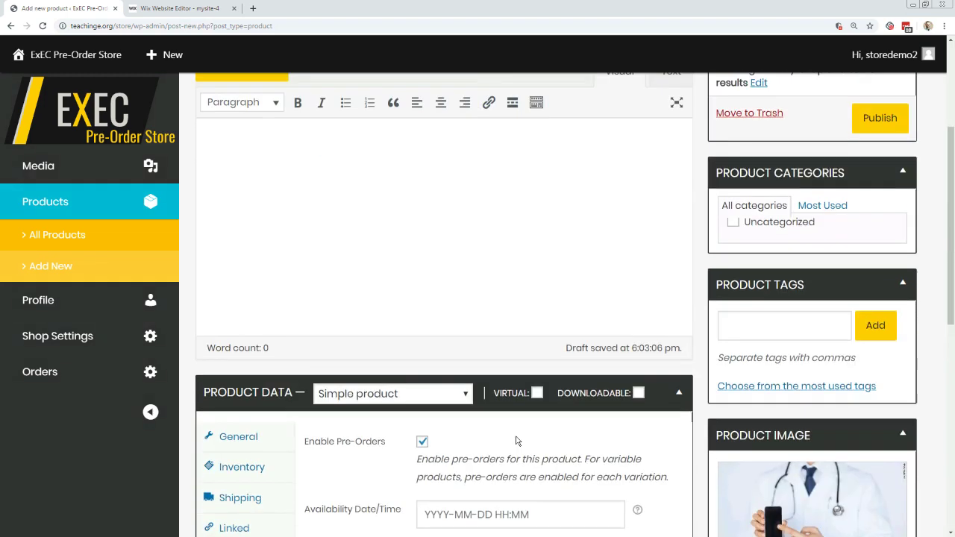
{"action": "left_click", "coordinate": [877, 329]}
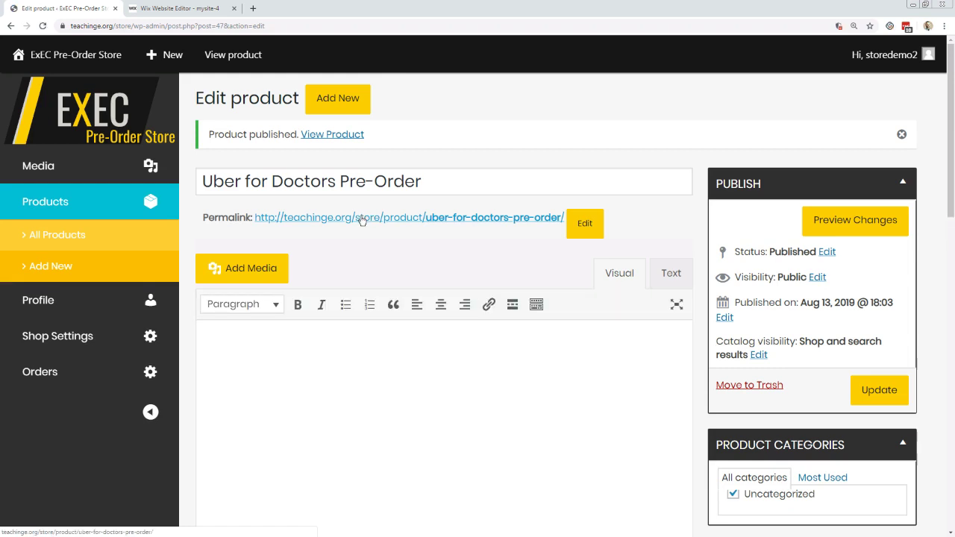
{"action": "left_click", "coordinate": [351, 218], "text": "ctrl"}
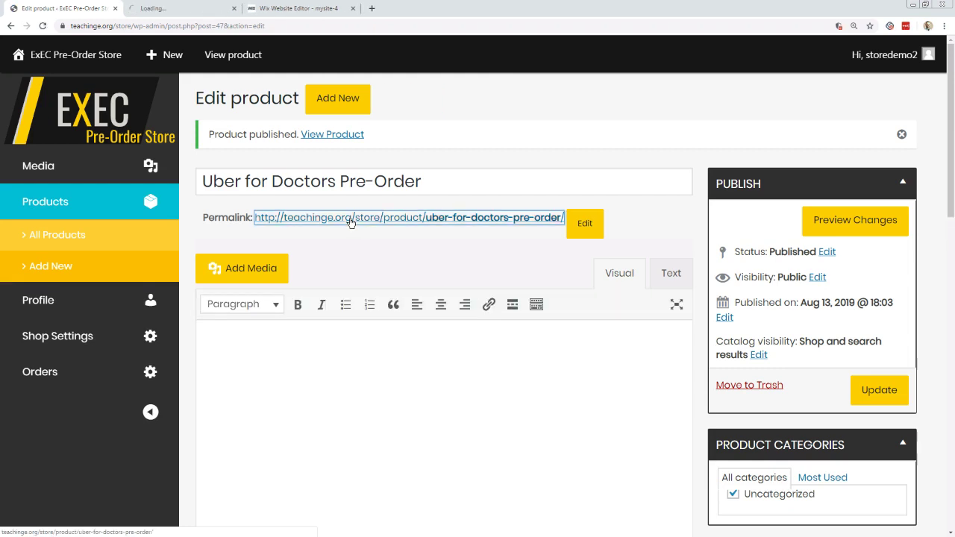
{"action": "left_click", "coordinate": [196, 11]}
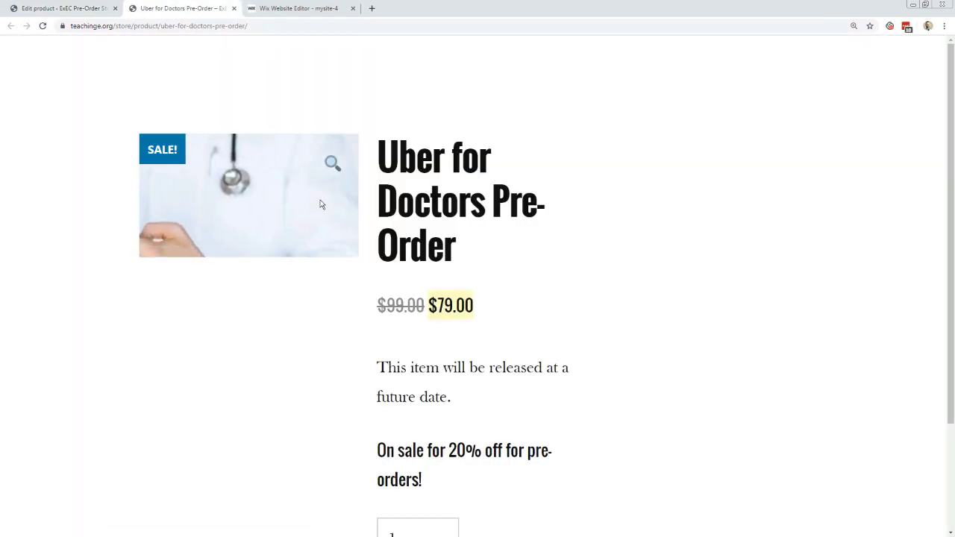
{"action": "scroll", "coordinate": [376, 200], "scroll_direction": "down", "scroll_amount": 2}
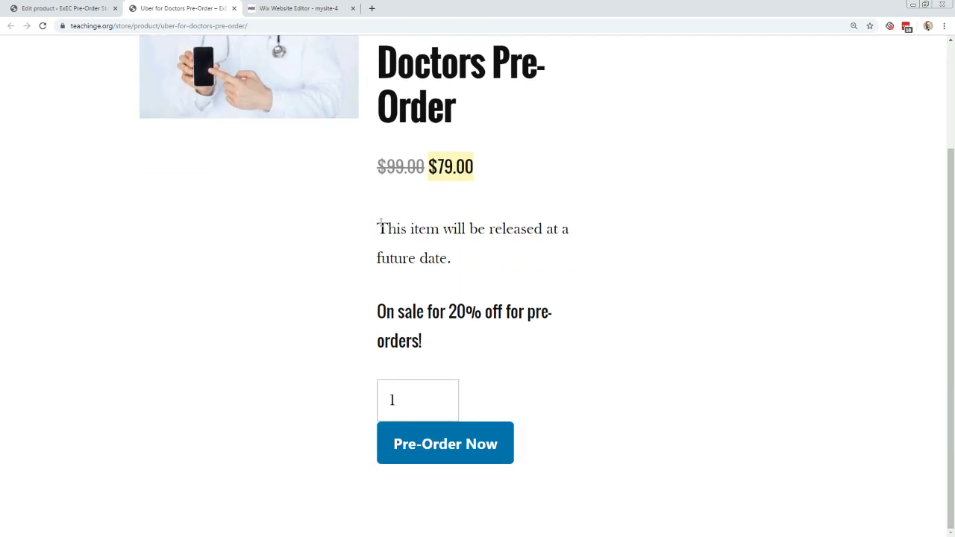
Pre-order one unit from the live product page and proceed from the cart to checkout.
{"action": "left_click", "coordinate": [419, 446]}
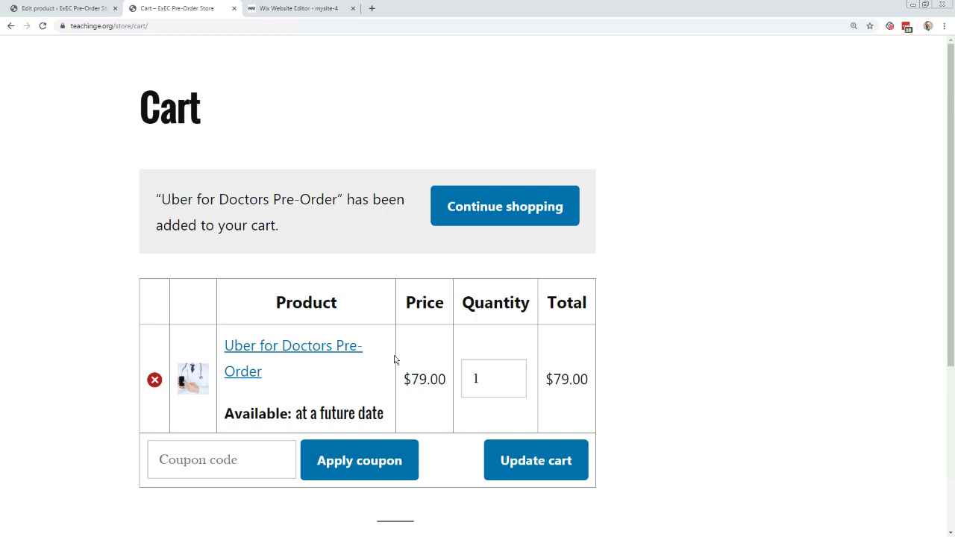
{"action": "scroll", "coordinate": [441, 262], "scroll_direction": "down", "scroll_amount": 3}
{"action": "scroll", "coordinate": [443, 430], "scroll_direction": "down", "scroll_amount": 1}
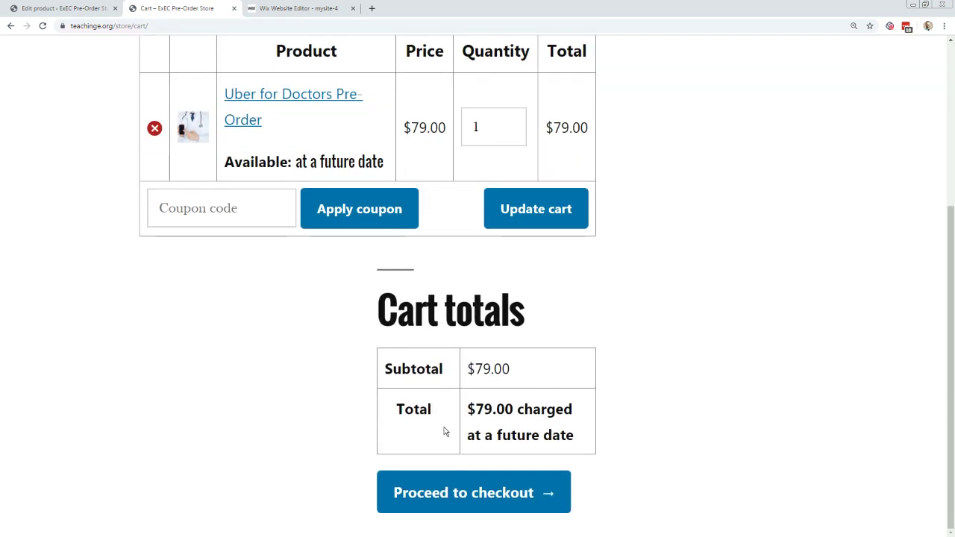
{"action": "left_click", "coordinate": [443, 507]}
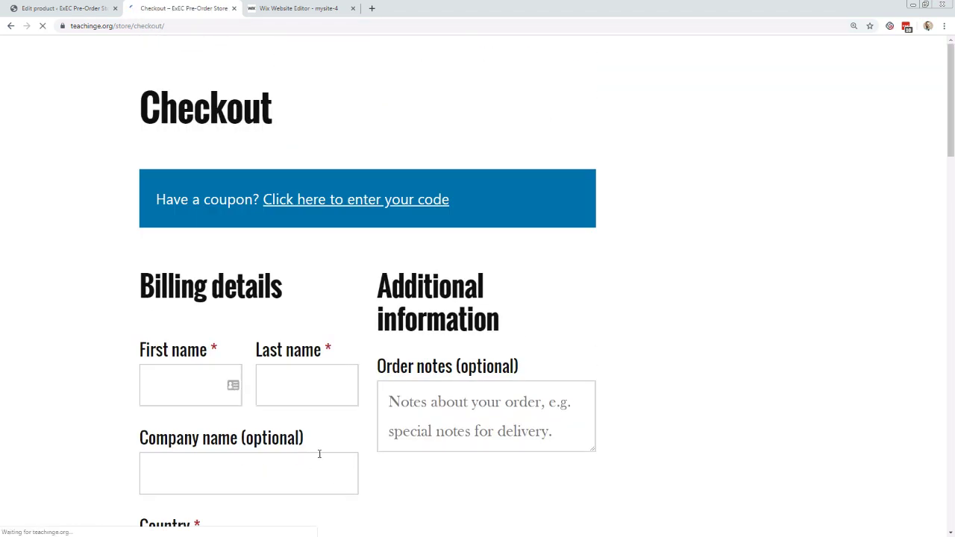
Review the checkout page's billing fields, order total and credit card section, and close the page.
{"action": "scroll", "coordinate": [268, 384], "scroll_direction": "down", "scroll_amount": 3}
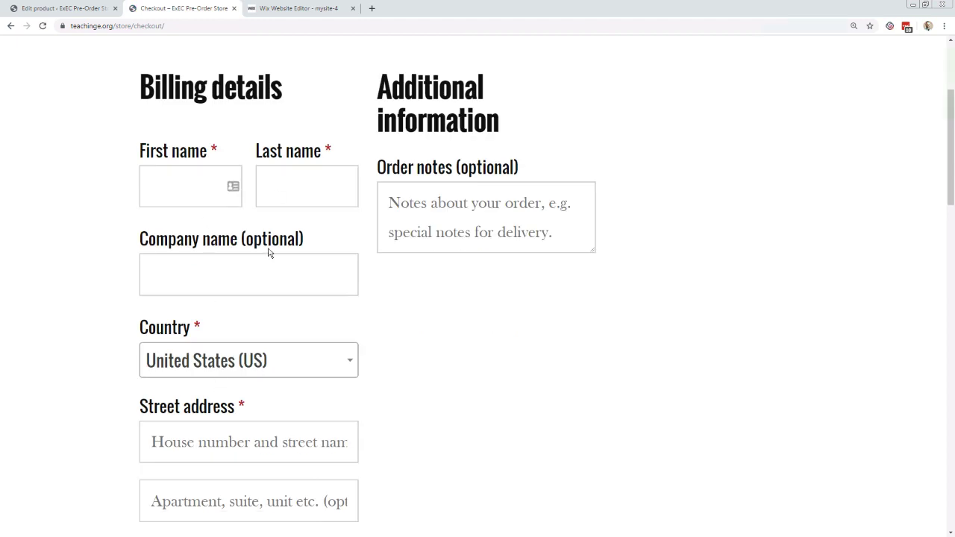
{"action": "scroll", "coordinate": [266, 284], "scroll_direction": "down", "scroll_amount": 3}
{"action": "scroll", "coordinate": [269, 303], "scroll_direction": "down", "scroll_amount": 12}
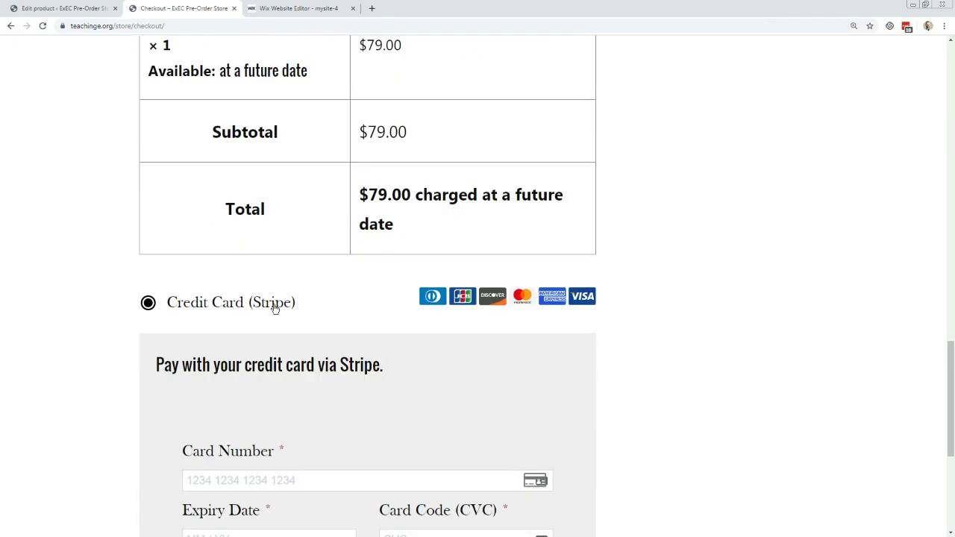
{"action": "scroll", "coordinate": [275, 308], "scroll_direction": "down", "scroll_amount": 3}
{"action": "scroll", "coordinate": [294, 314], "scroll_direction": "down", "scroll_amount": 2}
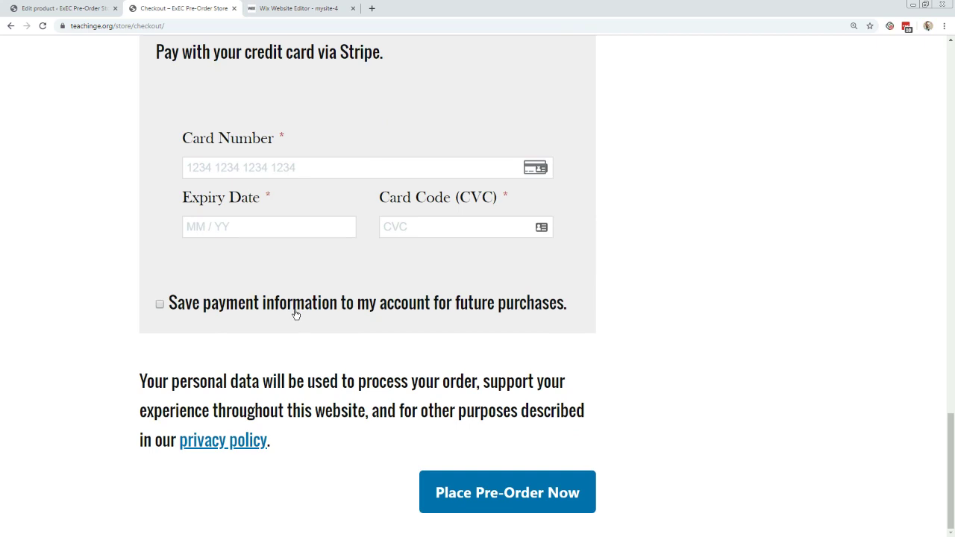
{"action": "scroll", "coordinate": [295, 313], "scroll_direction": "up", "scroll_amount": 20}
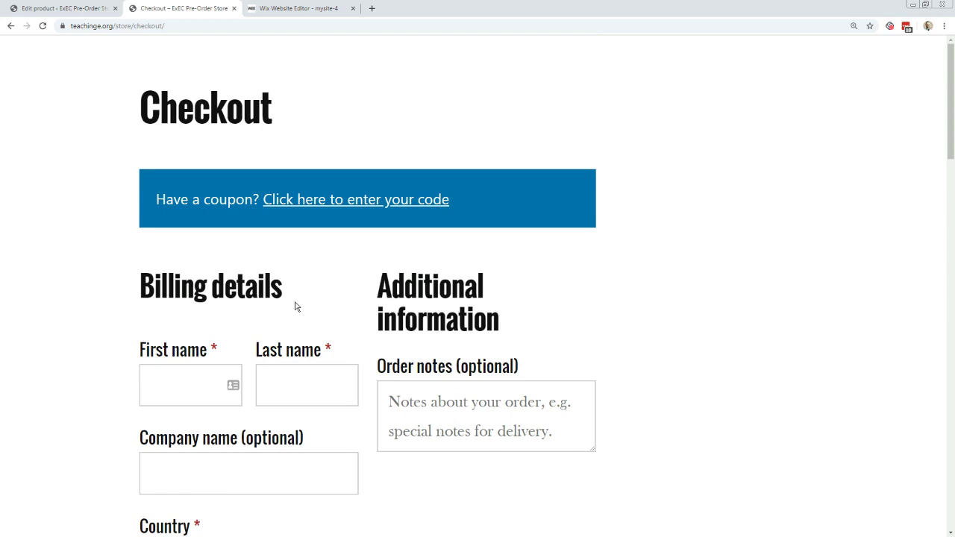
{"action": "left_click", "coordinate": [235, 9]}
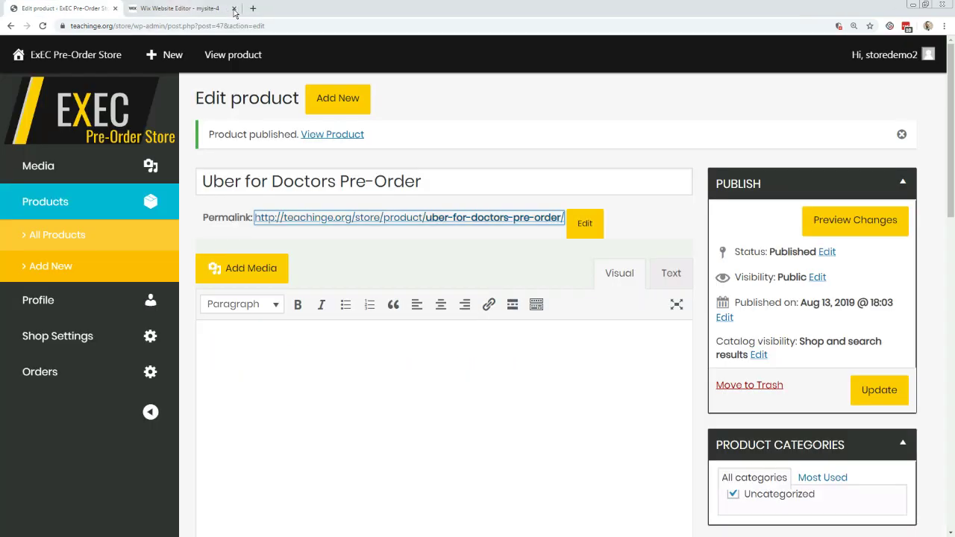
Switch to the Wix editor and add the orange themed button below the hero subtitle, at about X 418, Y 500.
{"action": "left_click", "coordinate": [192, 9]}
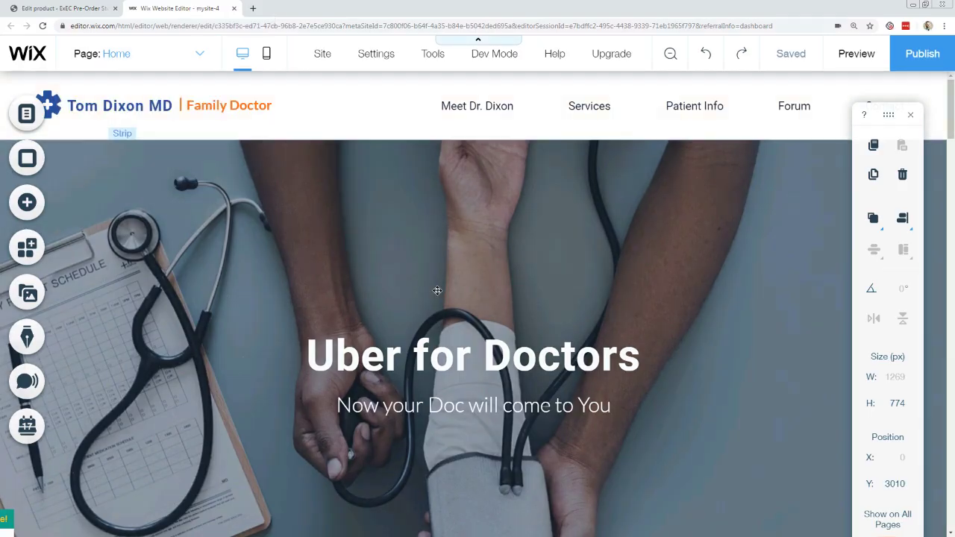
{"action": "scroll", "coordinate": [437, 291], "scroll_direction": "down", "scroll_amount": 1}
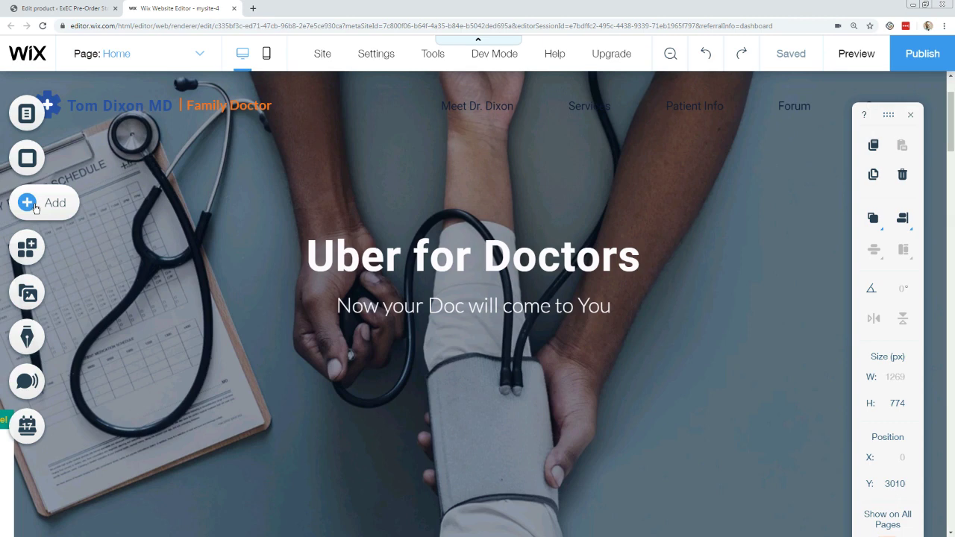
{"action": "left_click", "coordinate": [35, 208]}
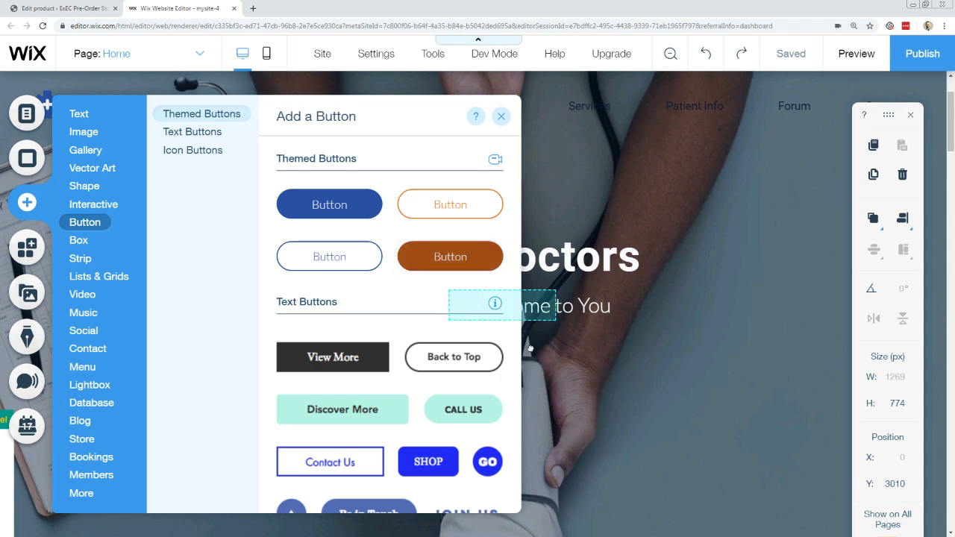
{"action": "left_click_drag", "start_coordinate": [437, 263], "coordinate": [460, 362]}
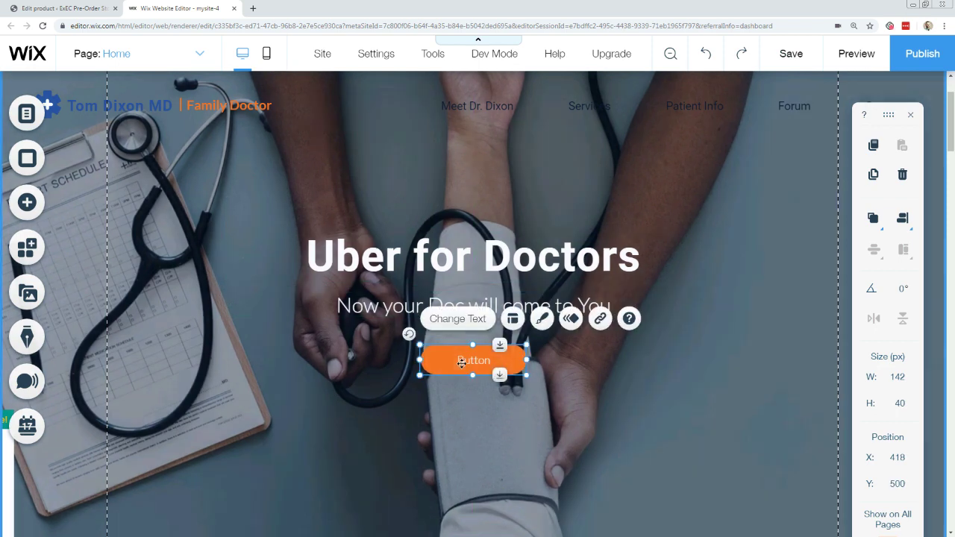
Set the new button's text to "Pre-Order* your First Visit Now".
{"action": "double_click", "coordinate": [461, 361]}
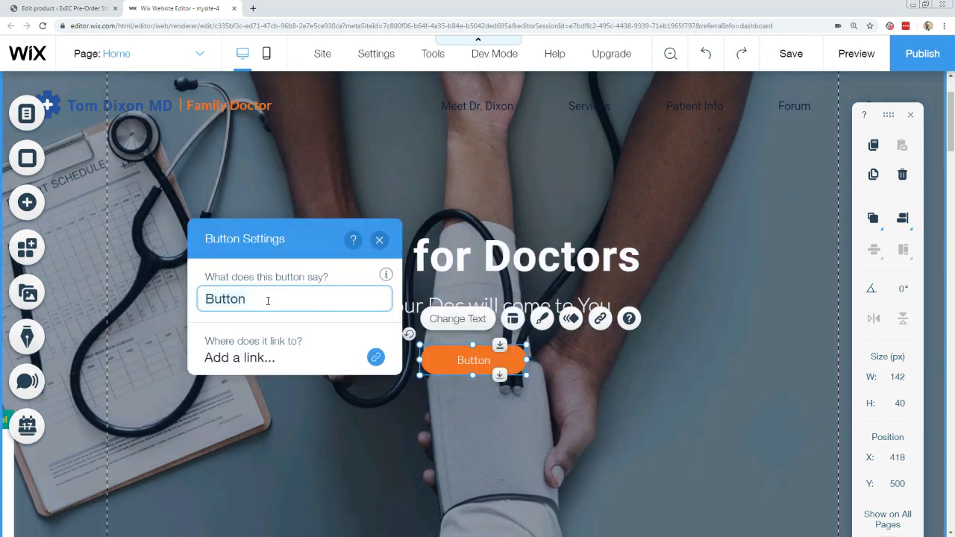
{"action": "type", "text": "Pre-"}
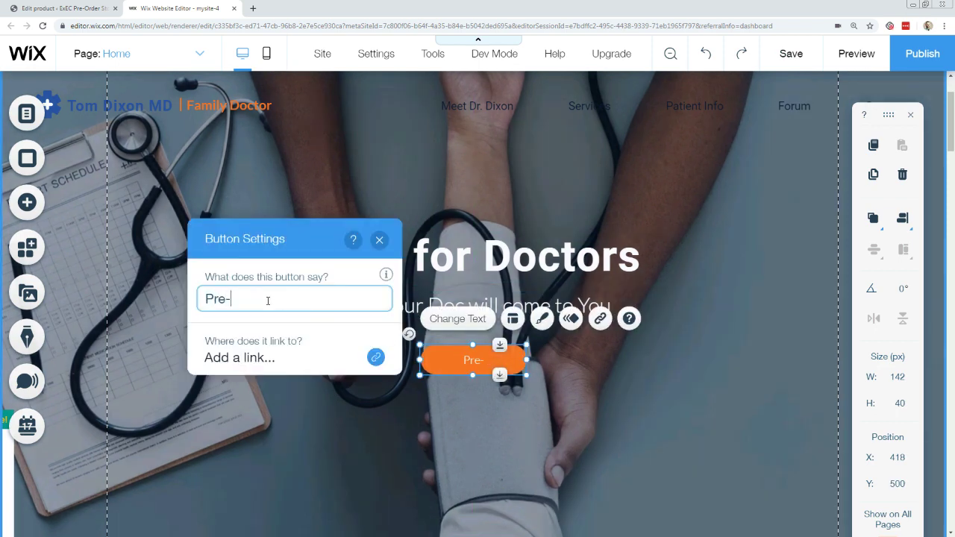
{"action": "type", "text": "Order"}
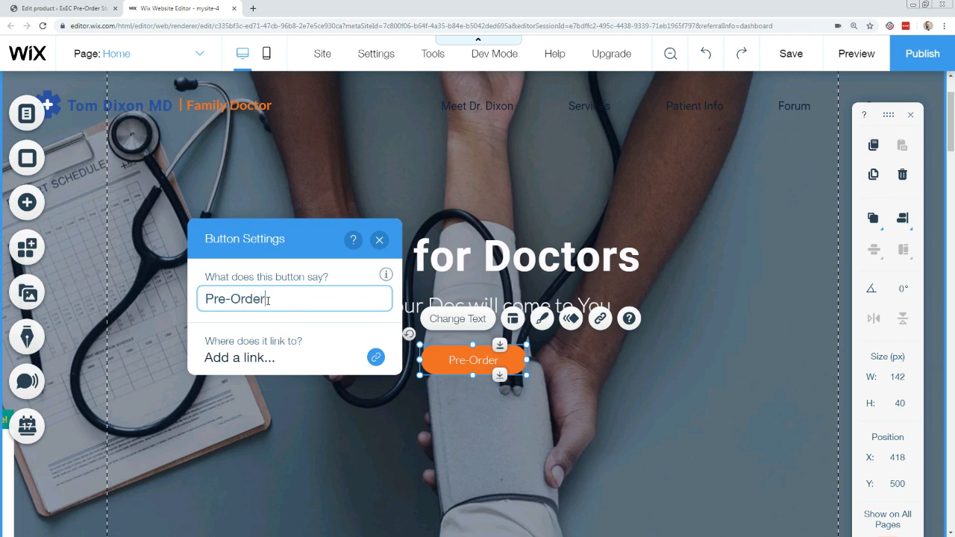
{"action": "type", "text": "* your "}
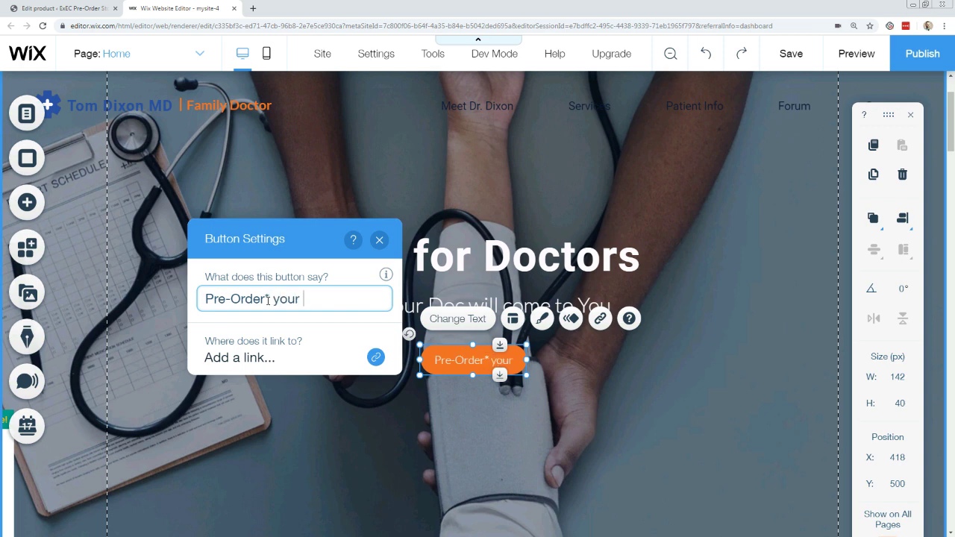
{"action": "type", "text": "first Visit Now"}
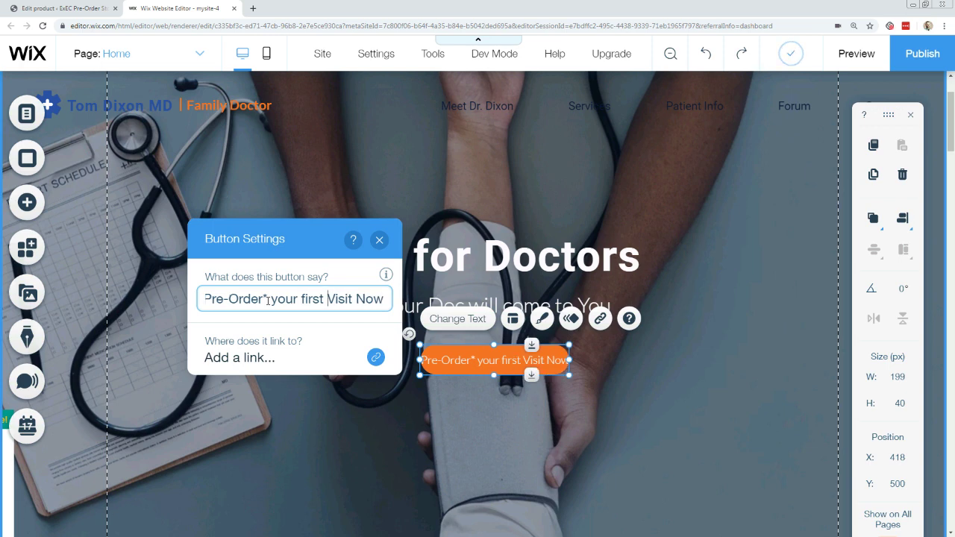
{"action": "key", "text": "ctrl+Left"}
{"action": "key", "text": "Delete"}
{"action": "type", "text": "F"}
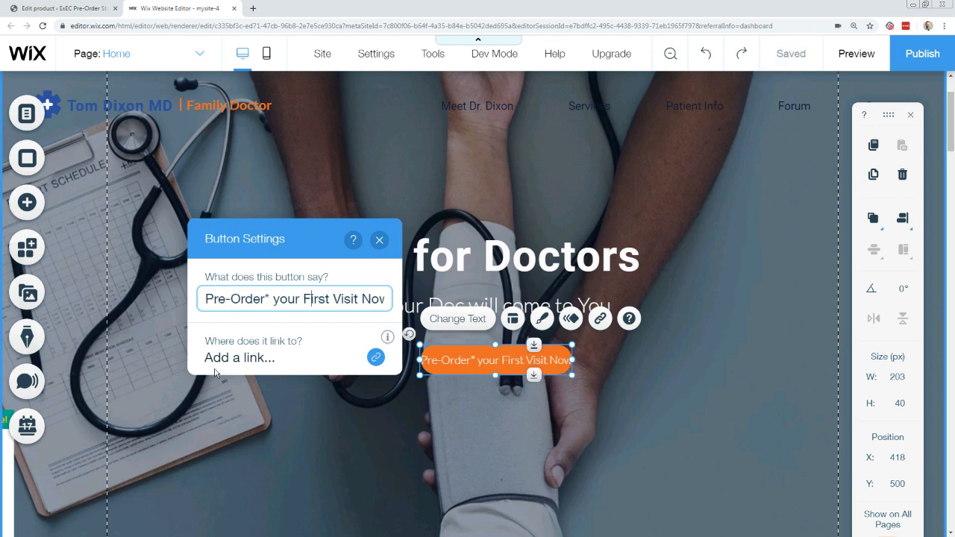
Link the button to the product's permalink, copied from the store's product editor, as a web address opening in the current window.
{"action": "left_click", "coordinate": [230, 360]}
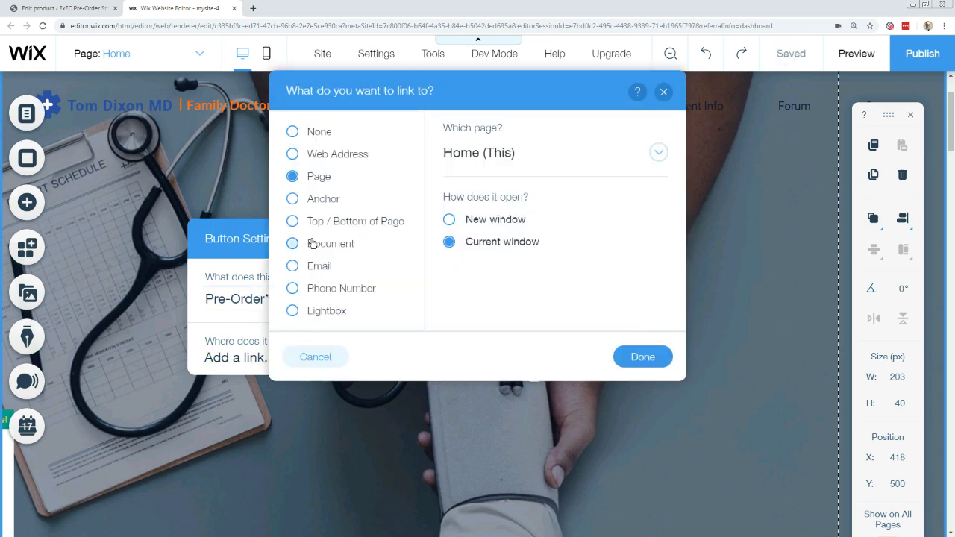
{"action": "left_click", "coordinate": [317, 156]}
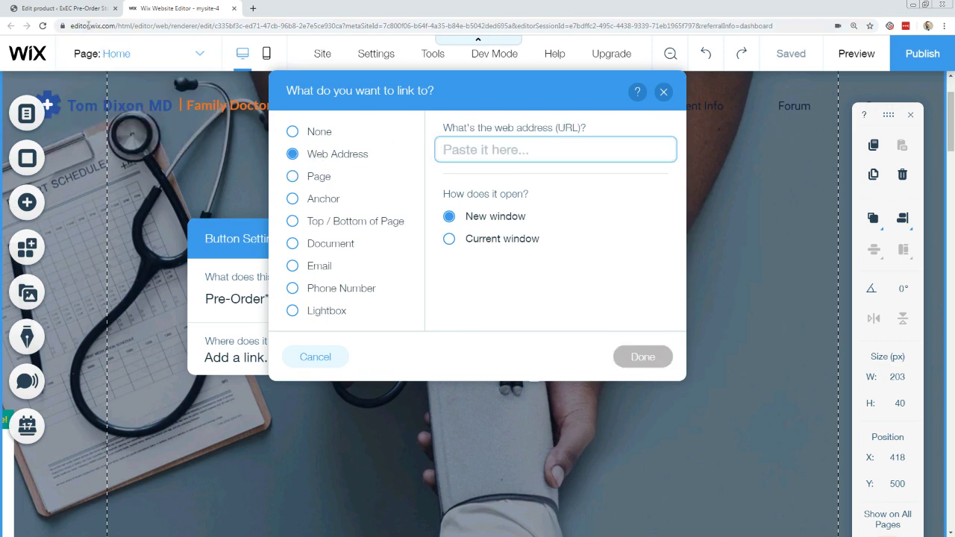
{"action": "left_click", "coordinate": [83, 12]}
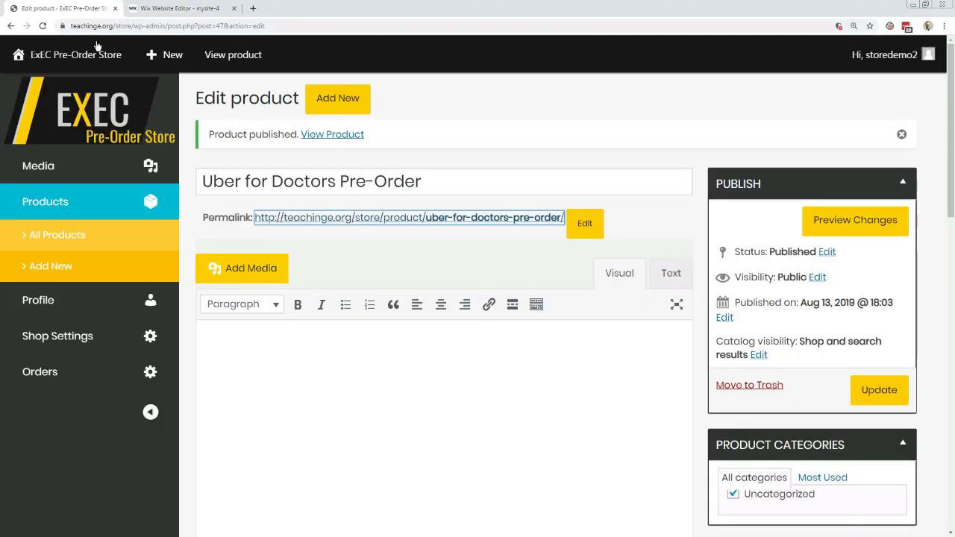
{"action": "right_click", "coordinate": [345, 223]}
{"action": "left_click", "coordinate": [357, 275]}
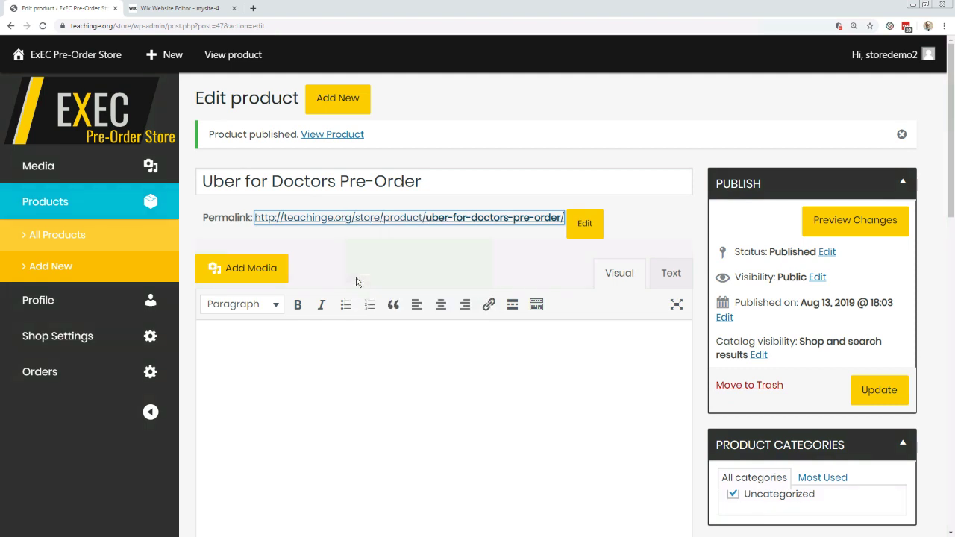
{"action": "left_click", "coordinate": [187, 10]}
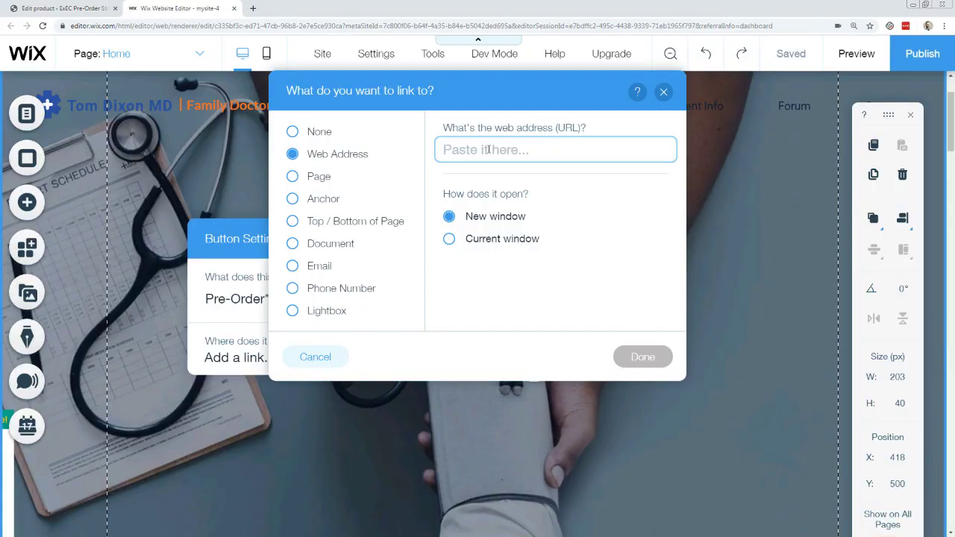
{"action": "key", "text": "ctrl+v"}
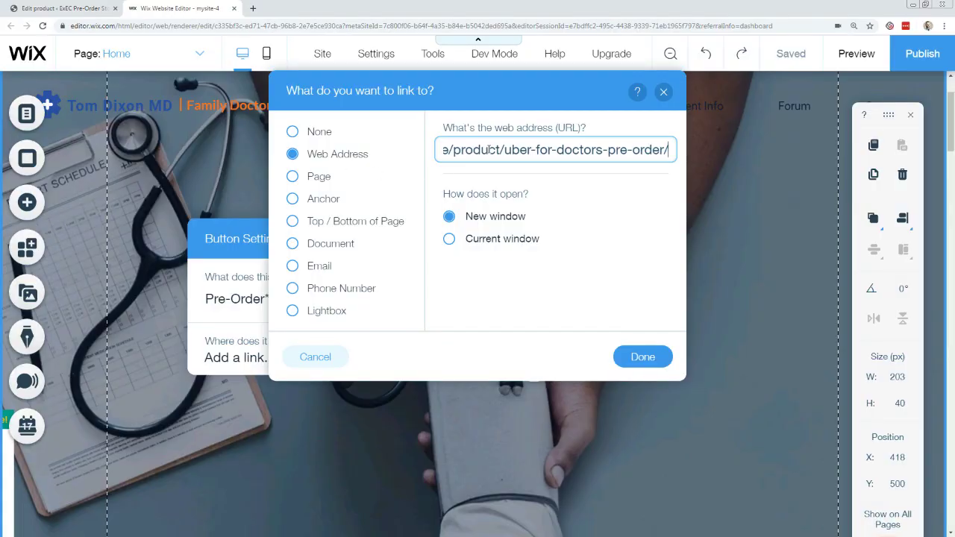
{"action": "left_click", "coordinate": [451, 242]}
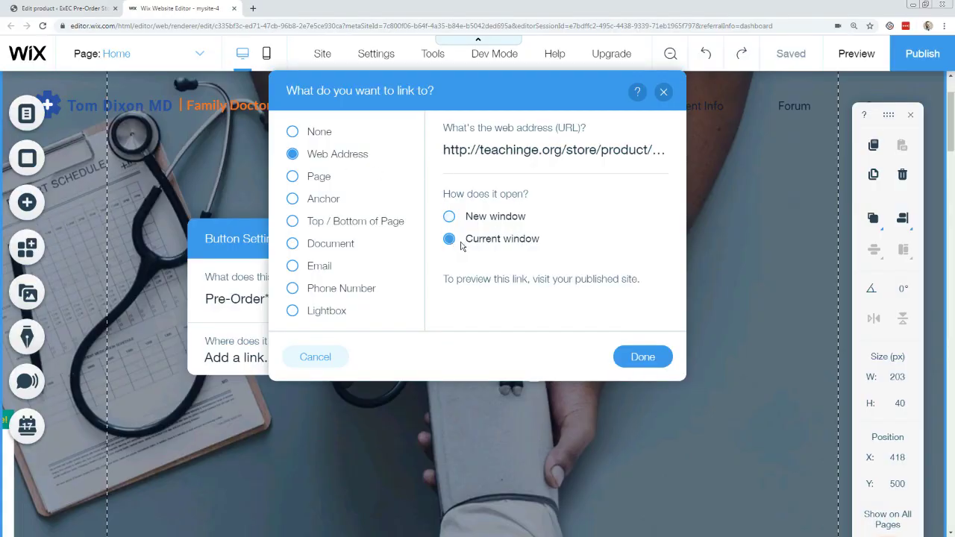
{"action": "left_click", "coordinate": [630, 358]}
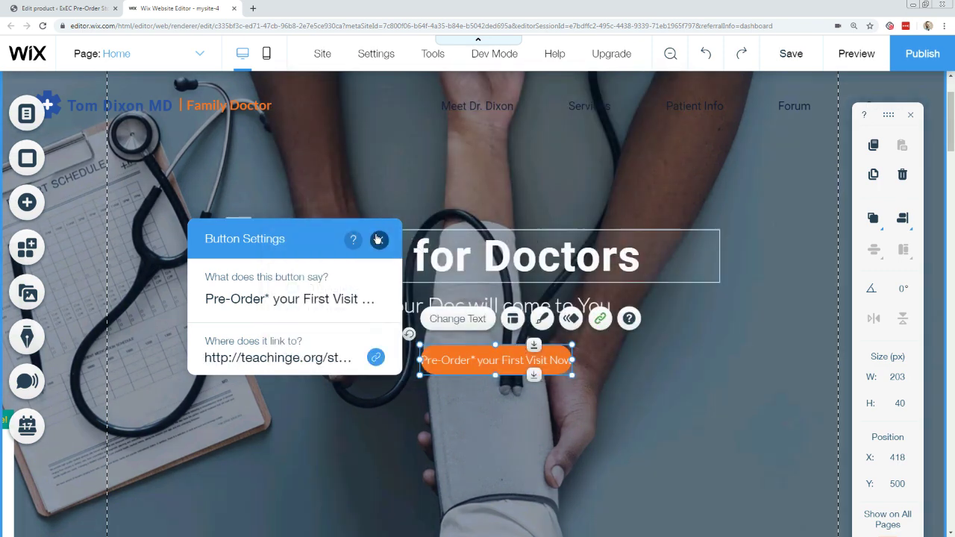
{"action": "left_click", "coordinate": [378, 239]}
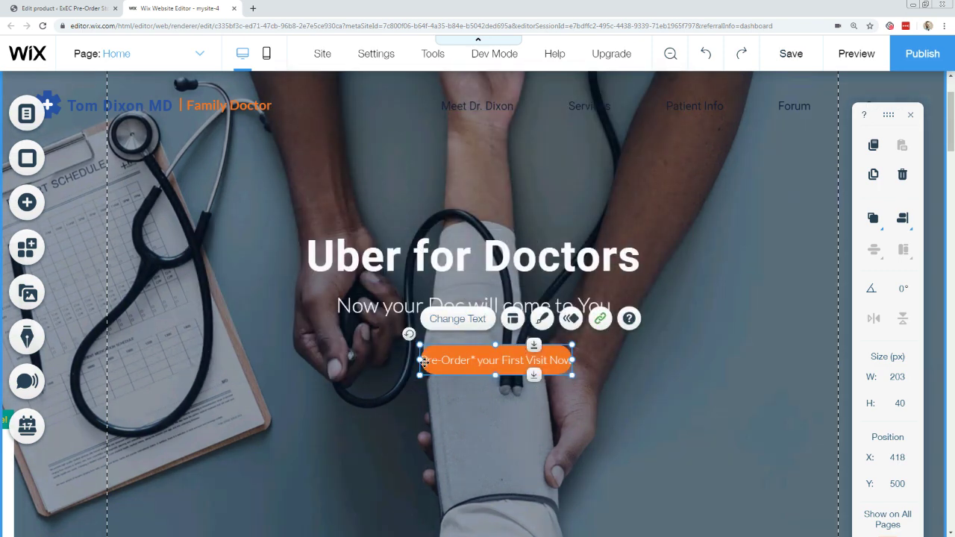
Widen the pre-order button to about 250 px and center it under the hero subtitle, at about X 365, Y 488.
{"action": "left_click_drag", "start_coordinate": [417, 362], "coordinate": [375, 365]}
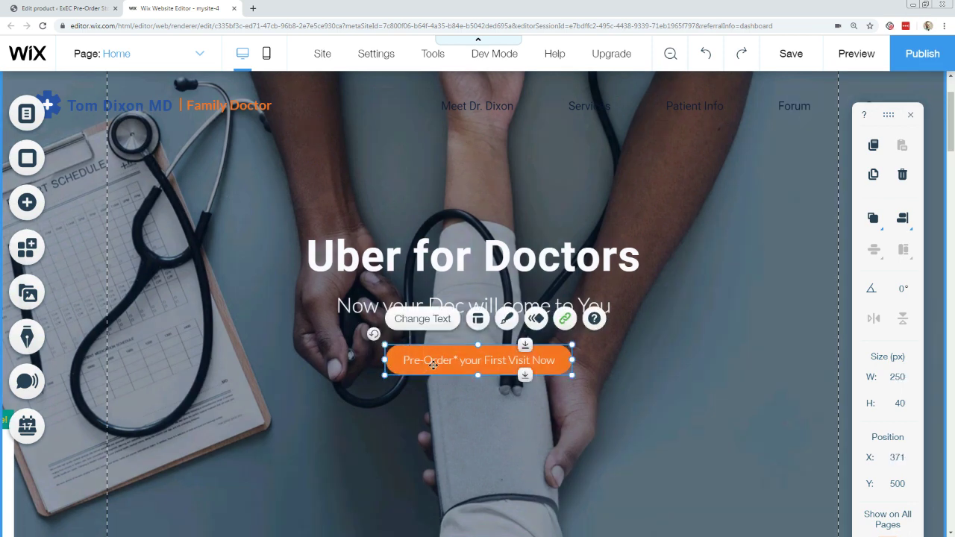
{"action": "mouse_move", "coordinate": [438, 364]}
{"action": "left_mouse_down"}
{"action": "mouse_move", "coordinate": [440, 355]}
{"action": "mouse_move", "coordinate": [430, 356]}
{"action": "left_mouse_up"}
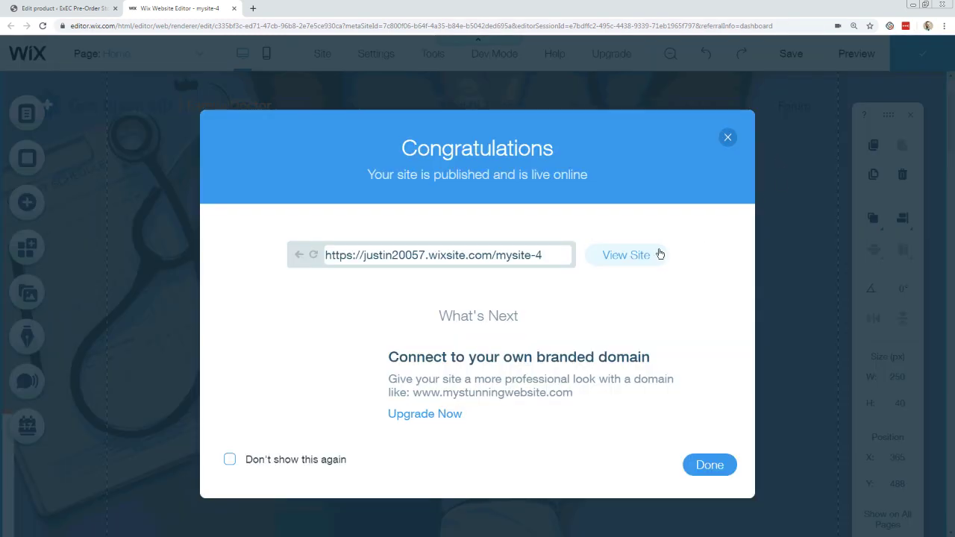
Publish the site, view it live, and test the pre-order button through to pre-ordering on the store's product page.
{"action": "left_click", "coordinate": [632, 257]}
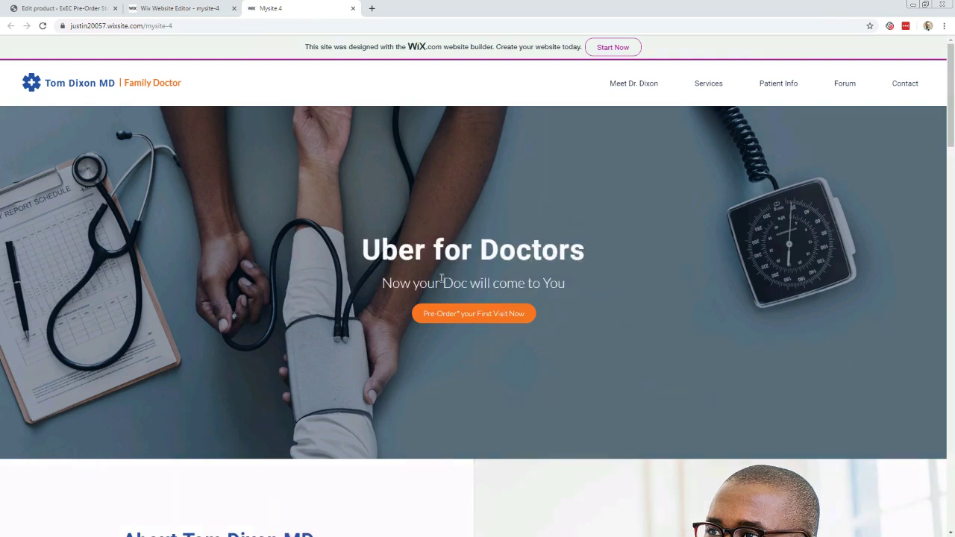
{"action": "left_click", "coordinate": [462, 318]}
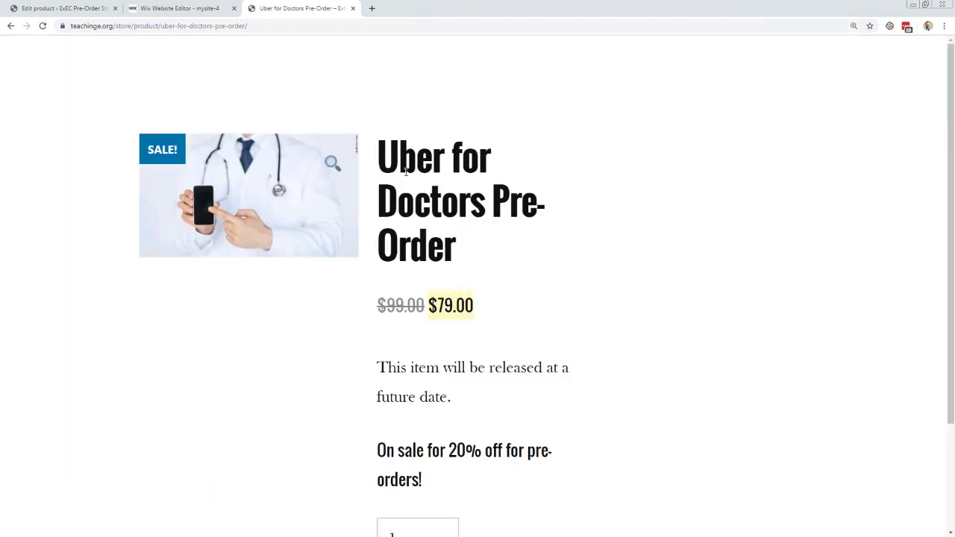
{"action": "scroll", "coordinate": [406, 172], "scroll_direction": "down", "scroll_amount": 2}
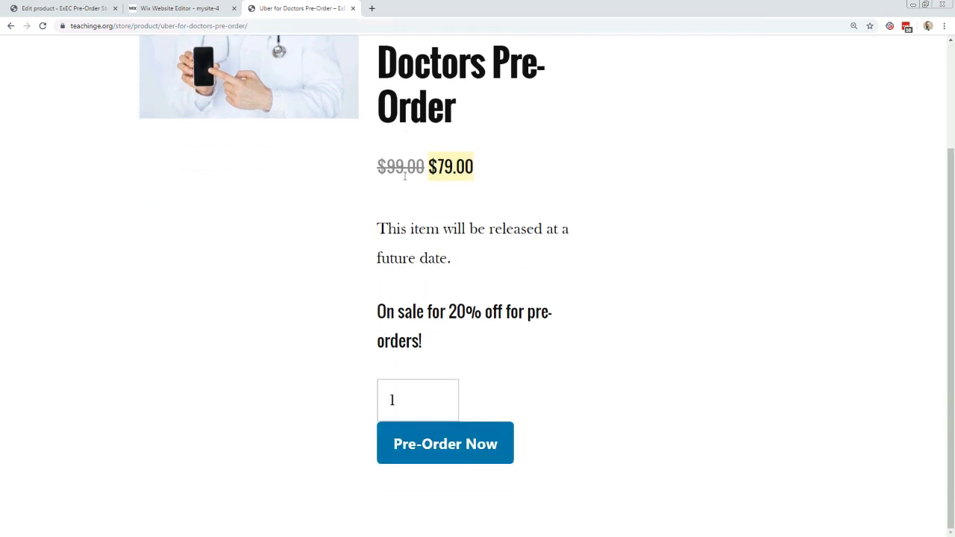
{"action": "left_click", "coordinate": [445, 457]}
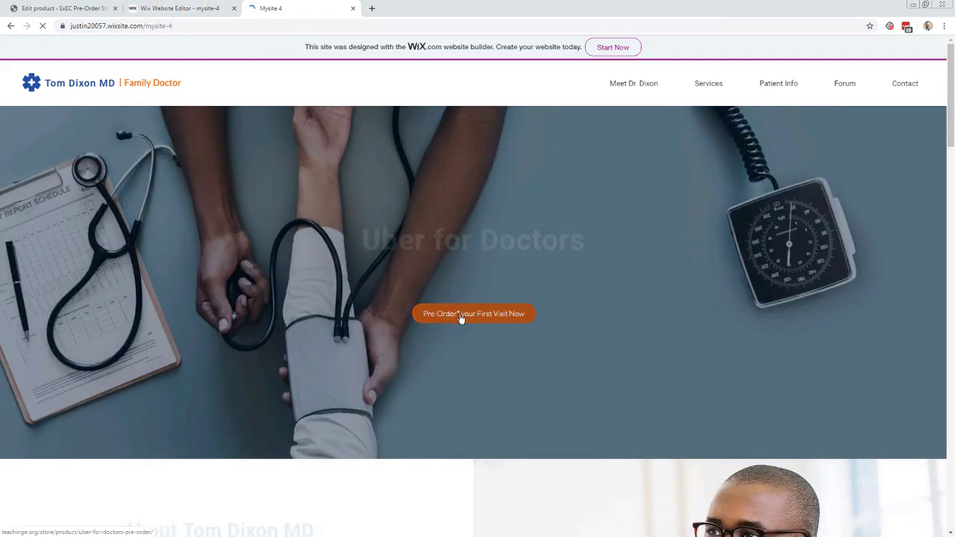
Return to the Wix editor, dismiss the publish dialog, and replace the "Insurance Policy" heading with "Pre-Order Now".
{"action": "left_click", "coordinate": [196, 14]}
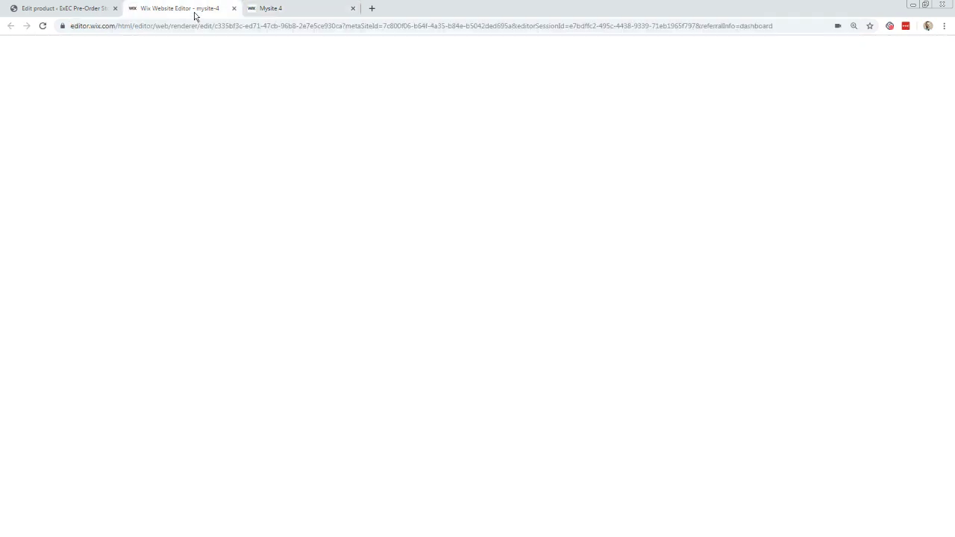
{"action": "left_click", "coordinate": [728, 138]}
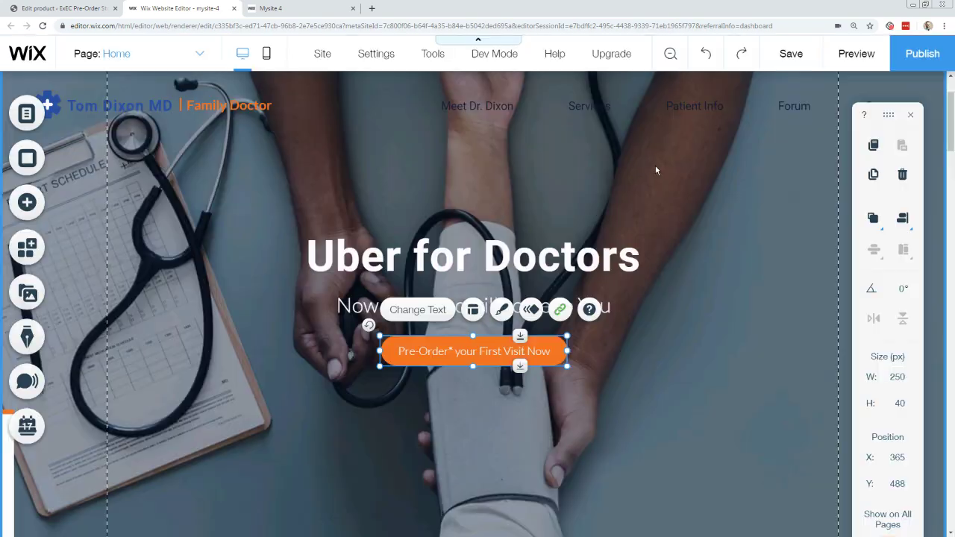
{"action": "scroll", "coordinate": [291, 242], "scroll_direction": "down", "scroll_amount": 10}
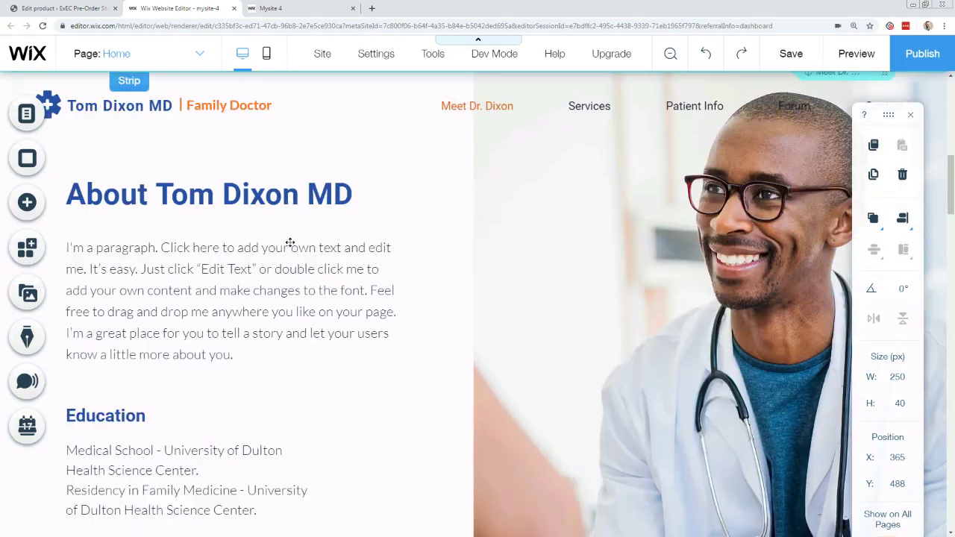
{"action": "scroll", "coordinate": [291, 242], "scroll_direction": "down", "scroll_amount": 12}
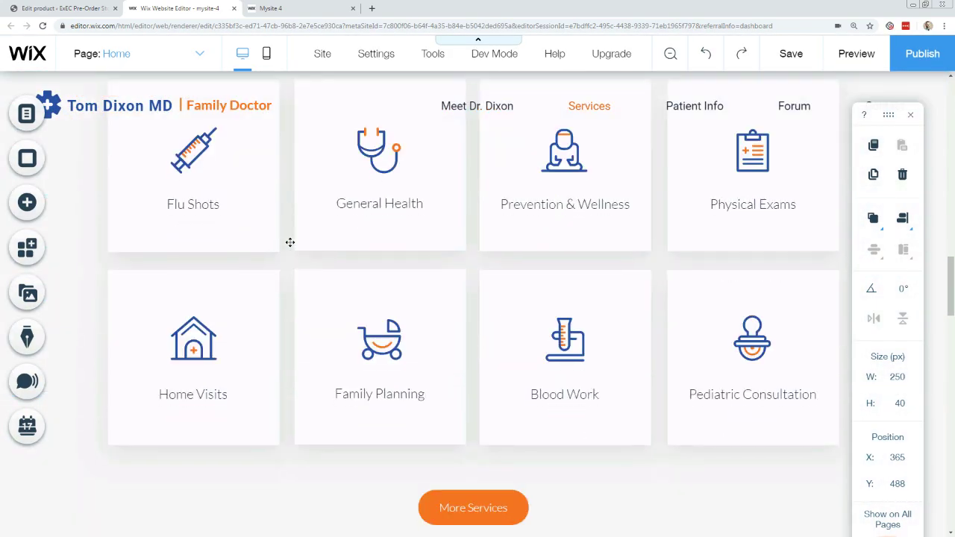
{"action": "scroll", "coordinate": [290, 242], "scroll_direction": "down", "scroll_amount": 4}
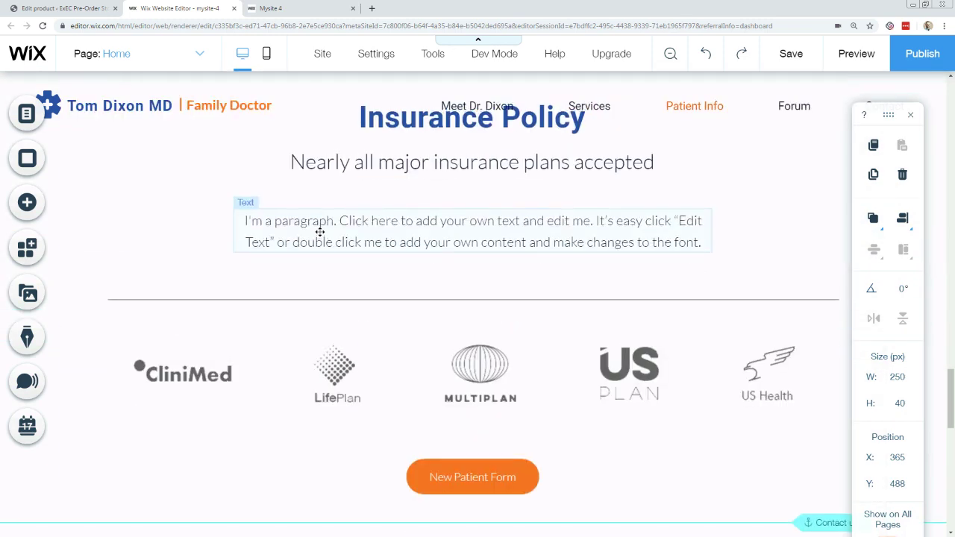
{"action": "scroll", "coordinate": [373, 230], "scroll_direction": "up", "scroll_amount": 1}
{"action": "double_click", "coordinate": [430, 222]}
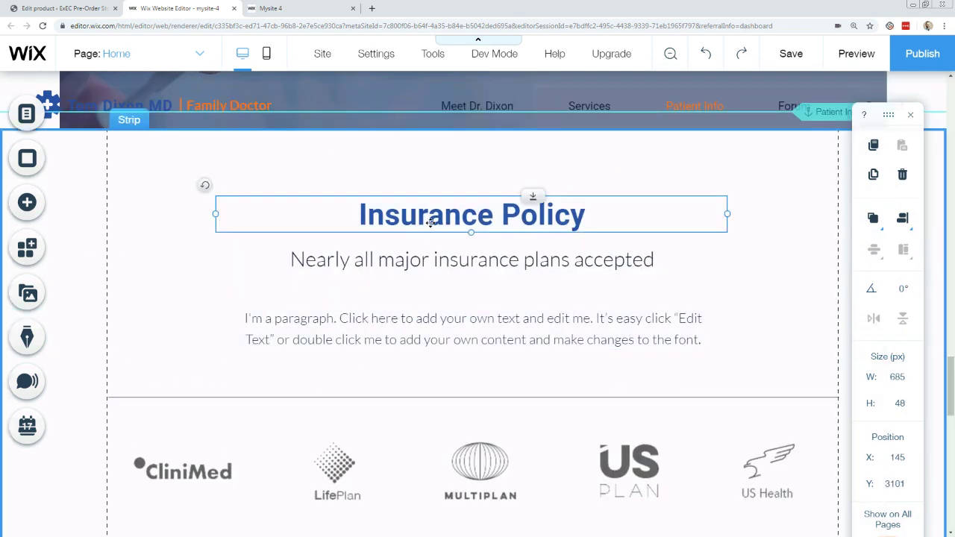
{"action": "type", "text": "Pre"}
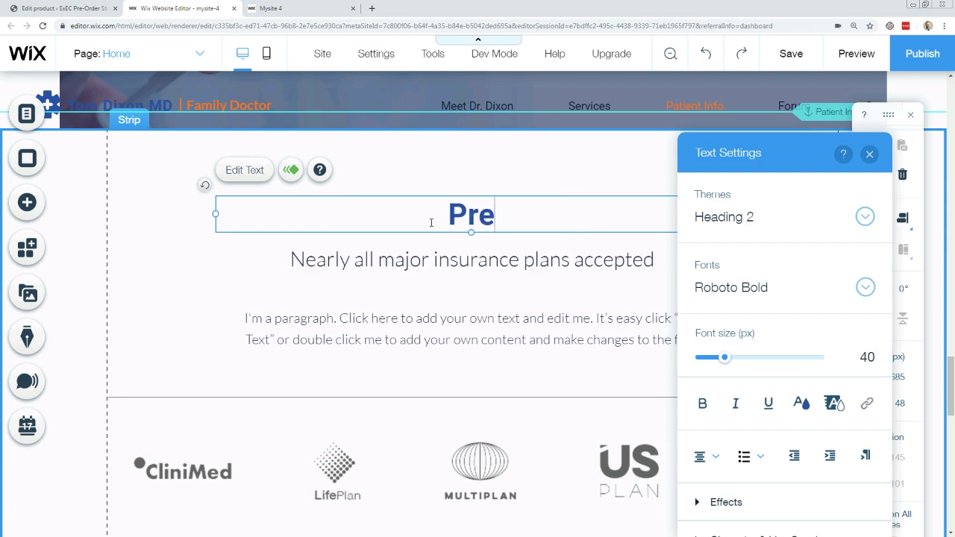
{"action": "type", "text": "-Order "}
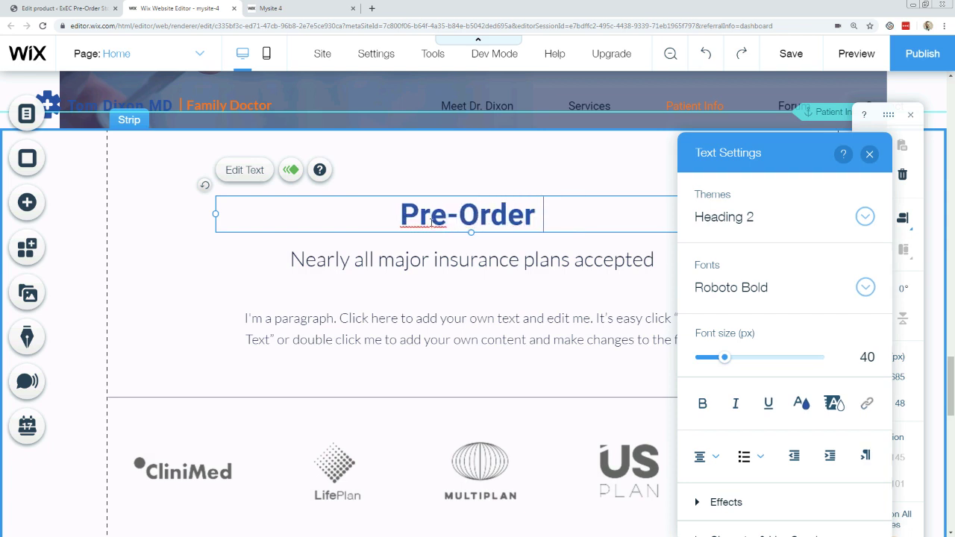
{"action": "type", "text": "Now"}
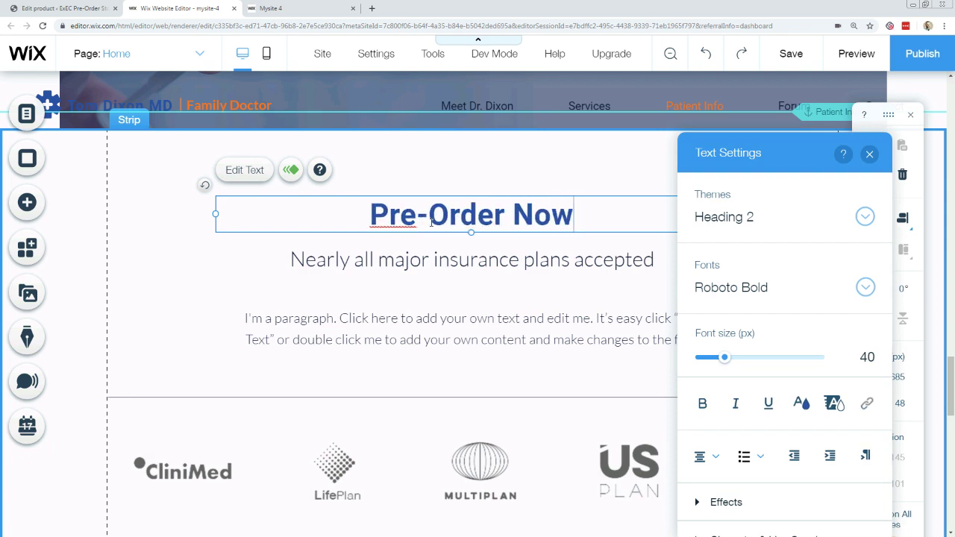
Replace the insurance subtitle under the heading with "Click here to pre-order your first visit".
{"action": "left_click", "coordinate": [418, 259]}
{"action": "left_click", "coordinate": [420, 261]}
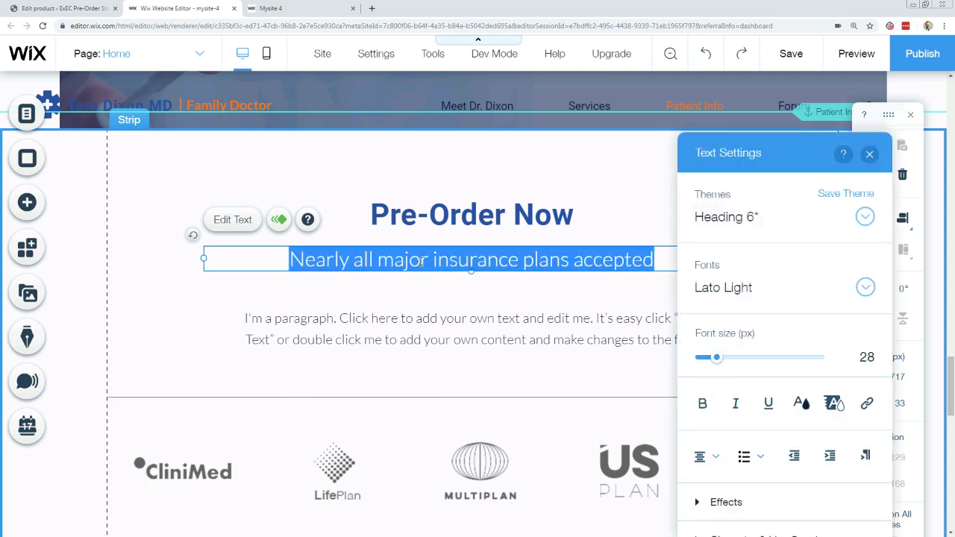
{"action": "type", "text": "Click here to pre"}
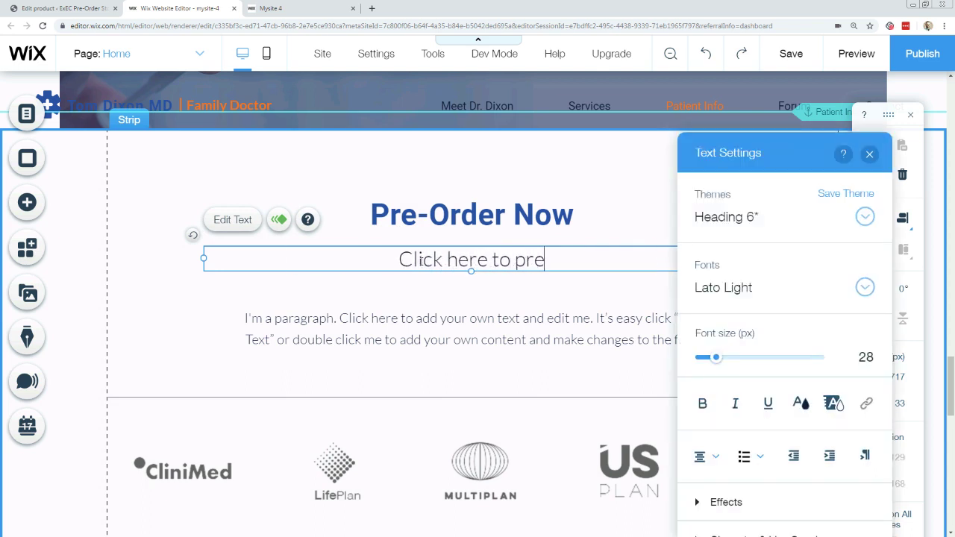
{"action": "type", "text": "-order"}
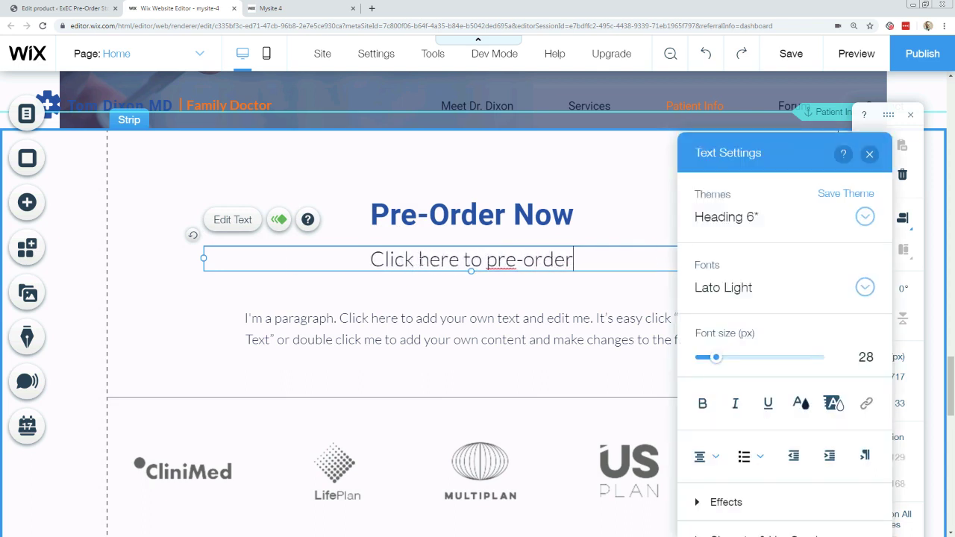
{"action": "type", "text": " your first vi"}
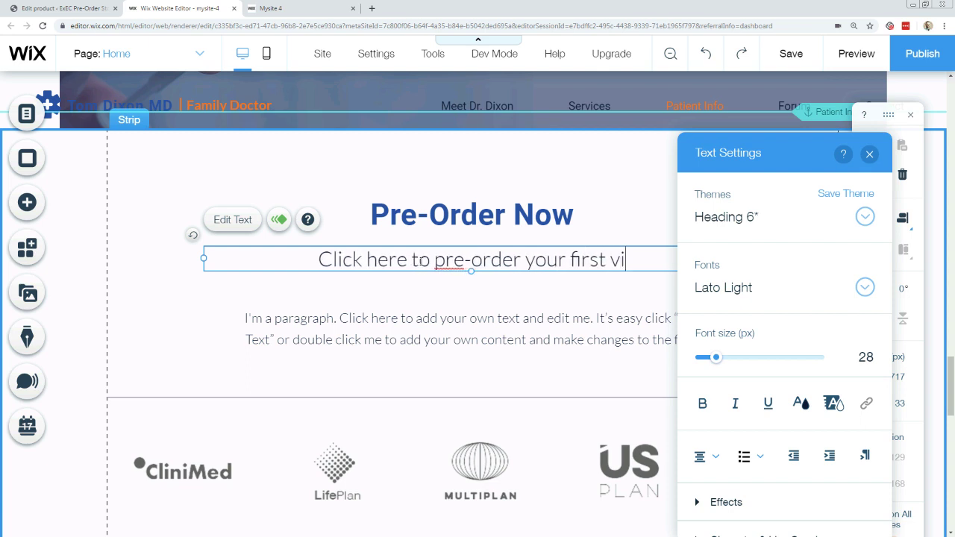
{"action": "type", "text": "sit"}
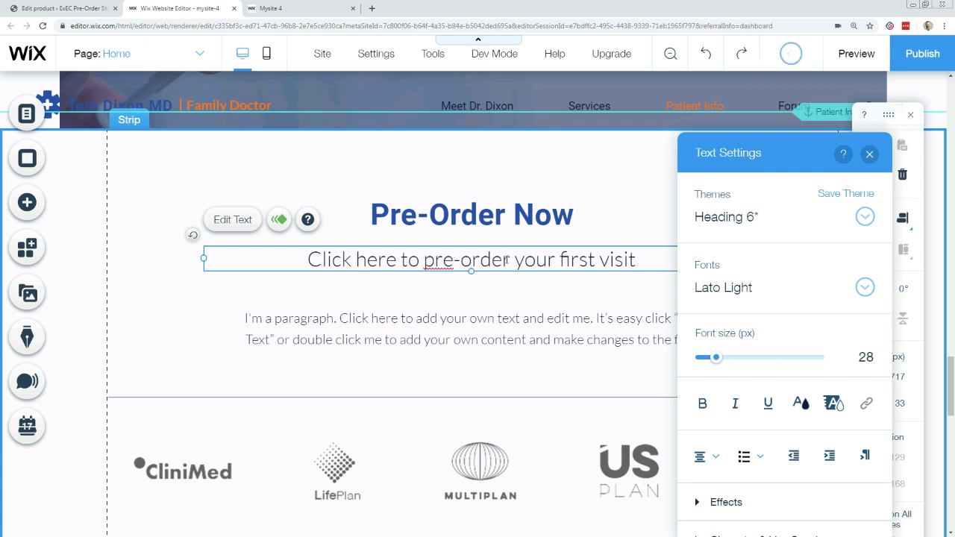
Add an asterisk after "pre-order" in the subtitle and after "Pre-Order" in the section heading.
{"action": "key", "text": "Right"}
{"action": "type", "text": "*"}
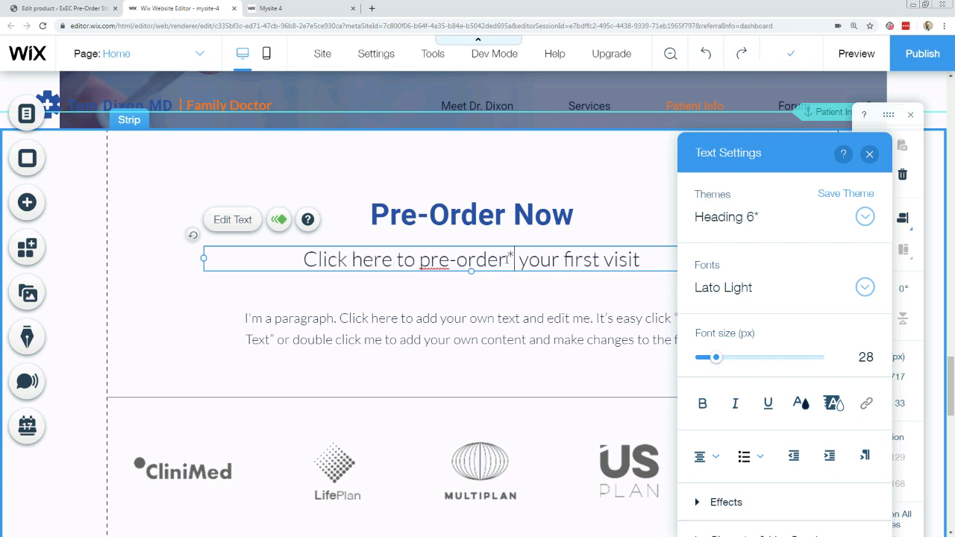
{"action": "left_click", "coordinate": [448, 214]}
{"action": "double_click", "coordinate": [502, 214]}
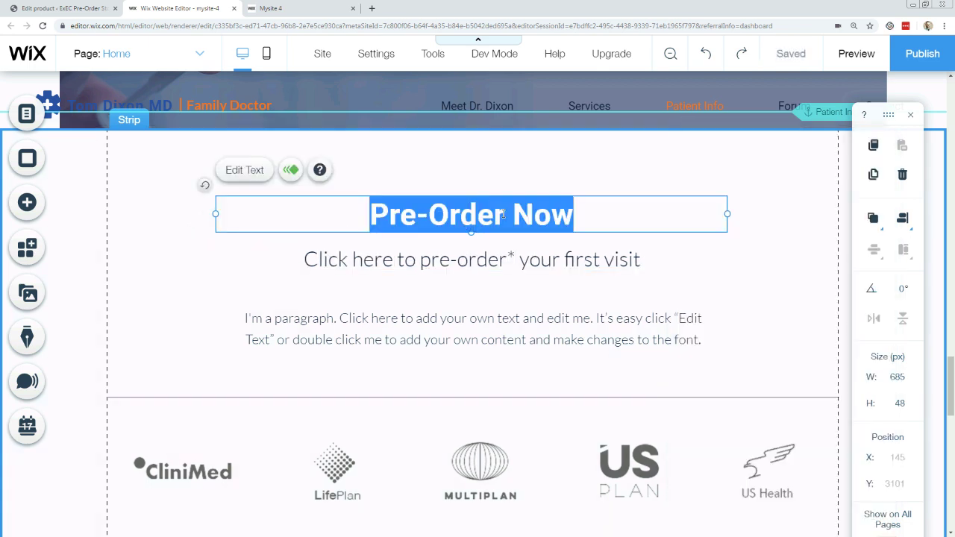
{"action": "left_click", "coordinate": [506, 215]}
{"action": "type", "text": "*"}
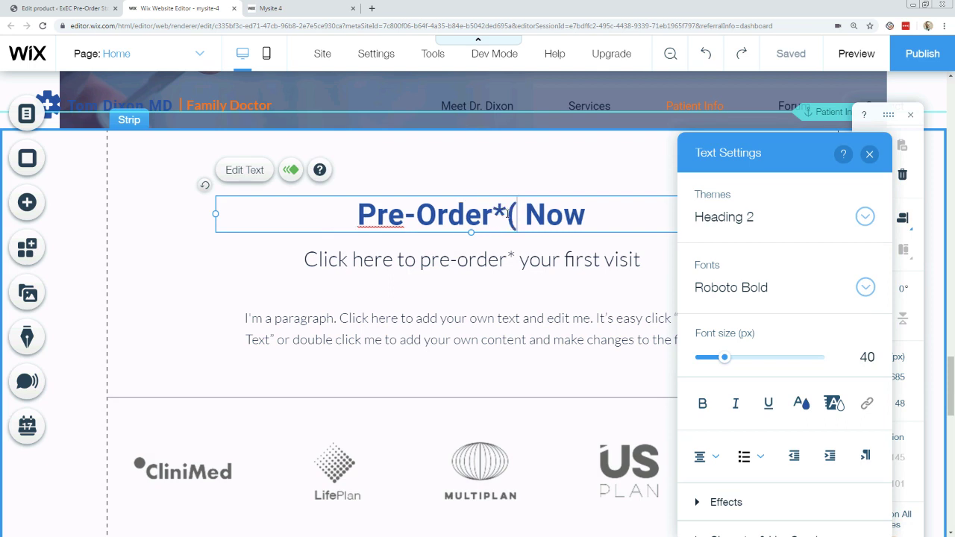
Link the words "Click here" in the subtitle to the copied pre-order product web address, opening in the current window.
{"action": "left_click", "coordinate": [380, 258]}
{"action": "double_click", "coordinate": [389, 260]}
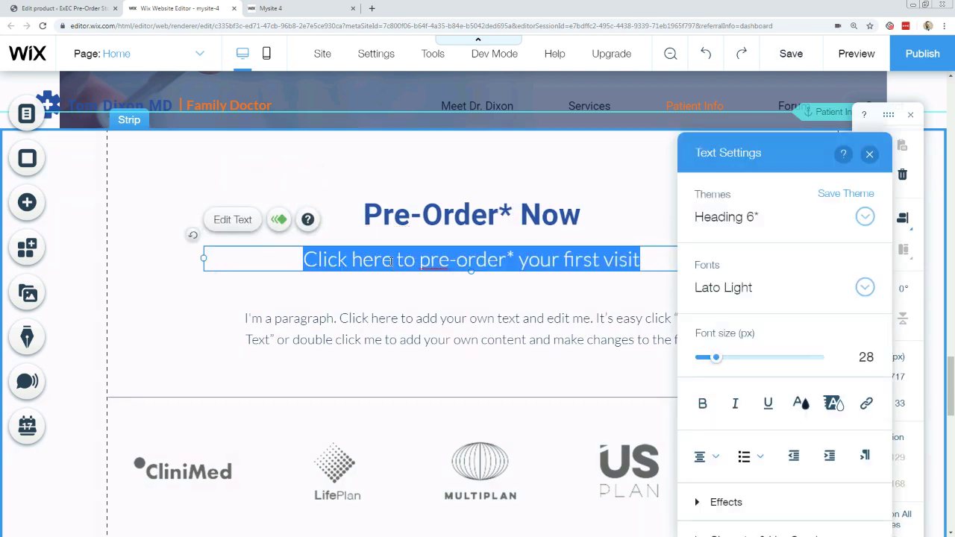
{"action": "left_click", "coordinate": [393, 261]}
{"action": "key", "text": "shift+Home"}
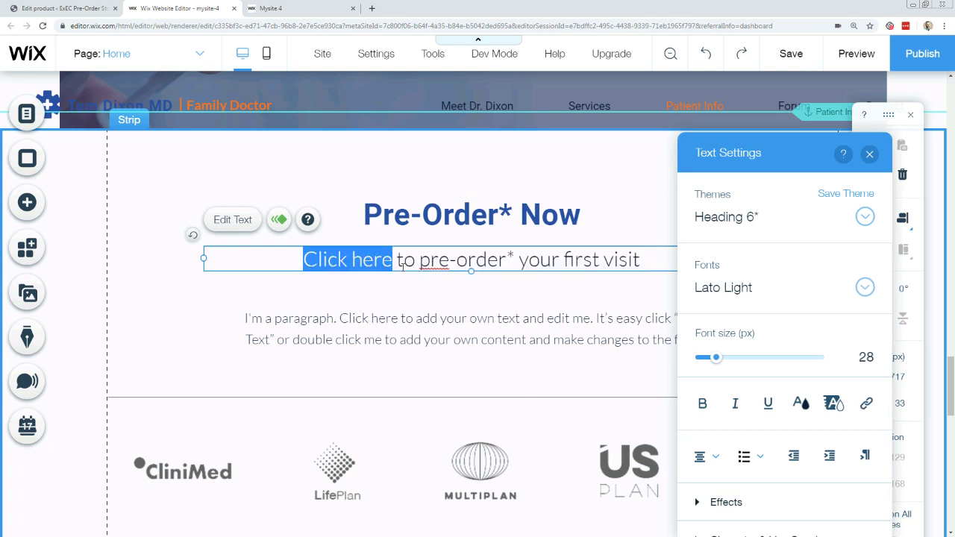
{"action": "left_click", "coordinate": [866, 403]}
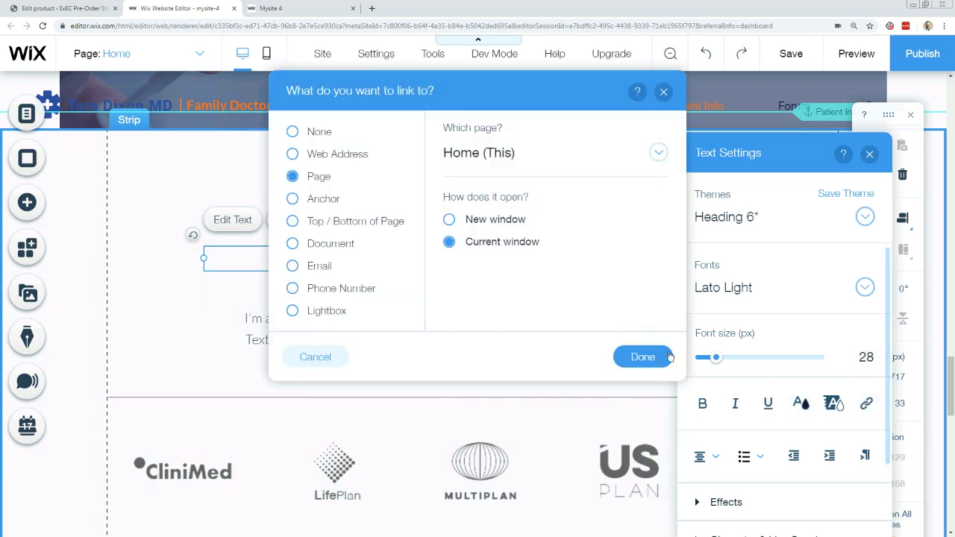
{"action": "left_click", "coordinate": [332, 157]}
{"action": "key", "text": "ctrl+v"}
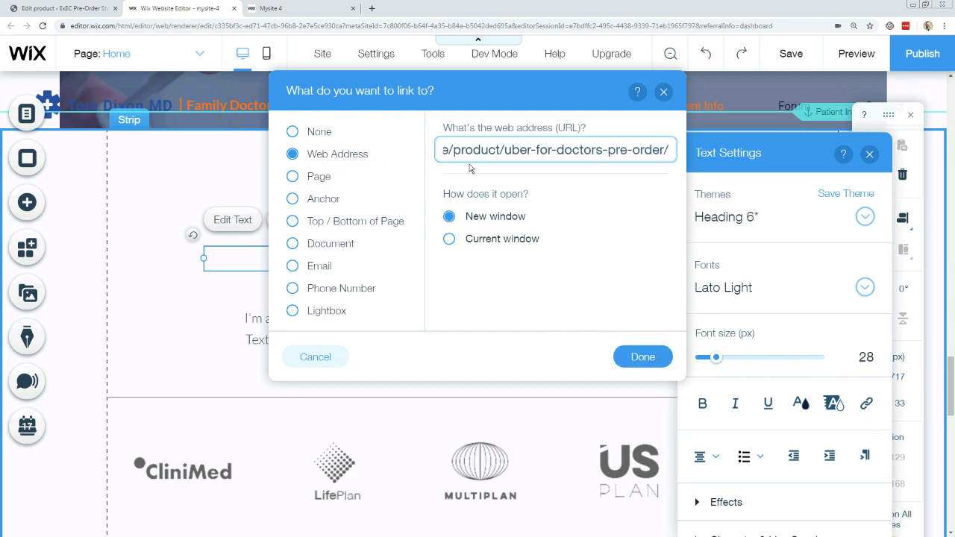
{"action": "left_click", "coordinate": [483, 238]}
{"action": "left_click", "coordinate": [639, 357]}
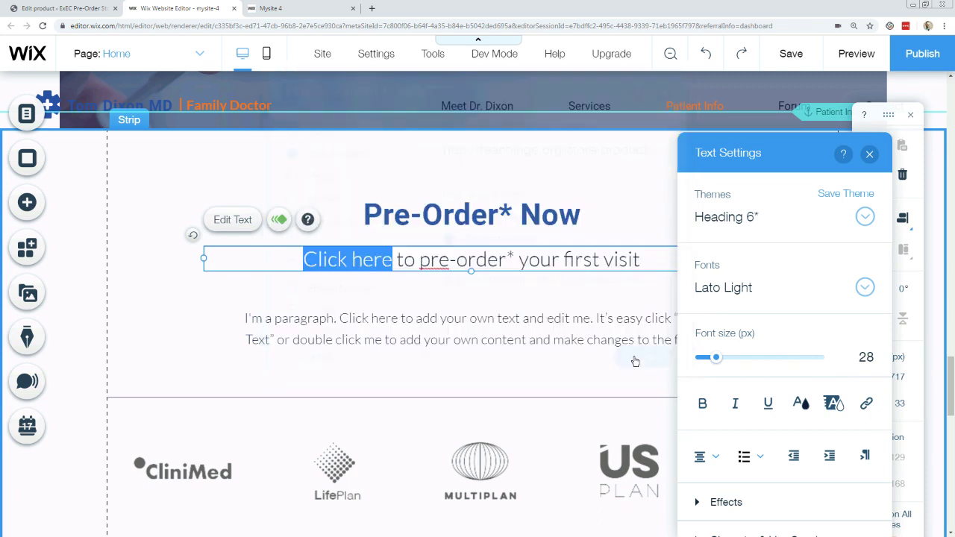
Replace the placeholder paragraph with an asterisked disclaimer: early design phase, pre-order only, no charge now, payment information stored securely and charged if/when the product launches.
{"action": "left_click", "coordinate": [434, 328]}
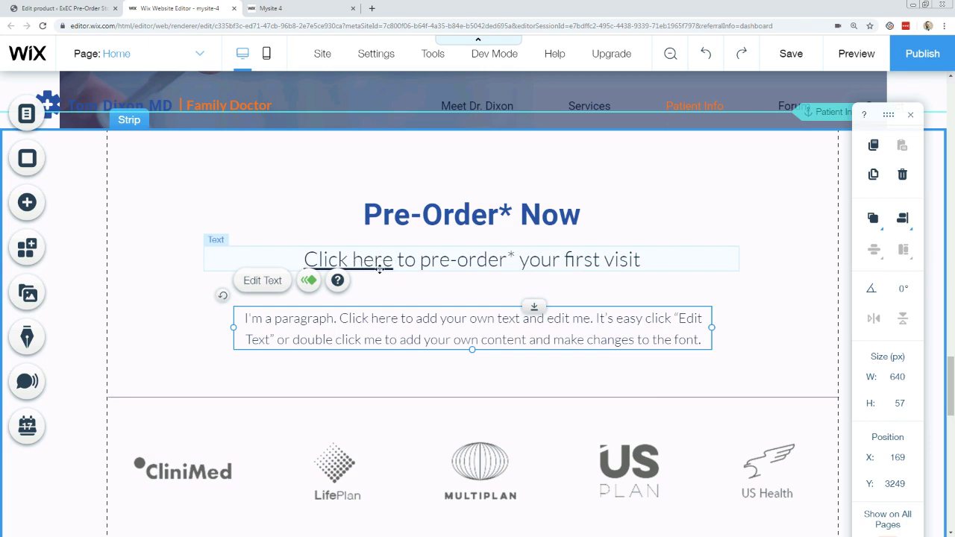
{"action": "double_click", "coordinate": [323, 322]}
{"action": "key", "text": "BackSpace"}
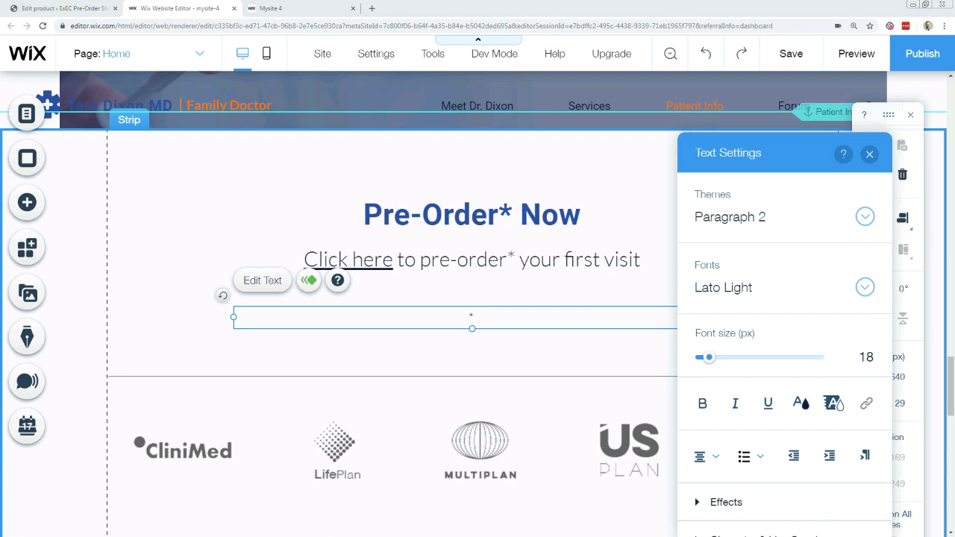
{"action": "type", "text": "At this time, this product is in its early design phase, and is only available for pre-order. You will not be charged for your pre-order, instead your payment information will be stored securely and you’ll be charged if/when the product launches in the future."}
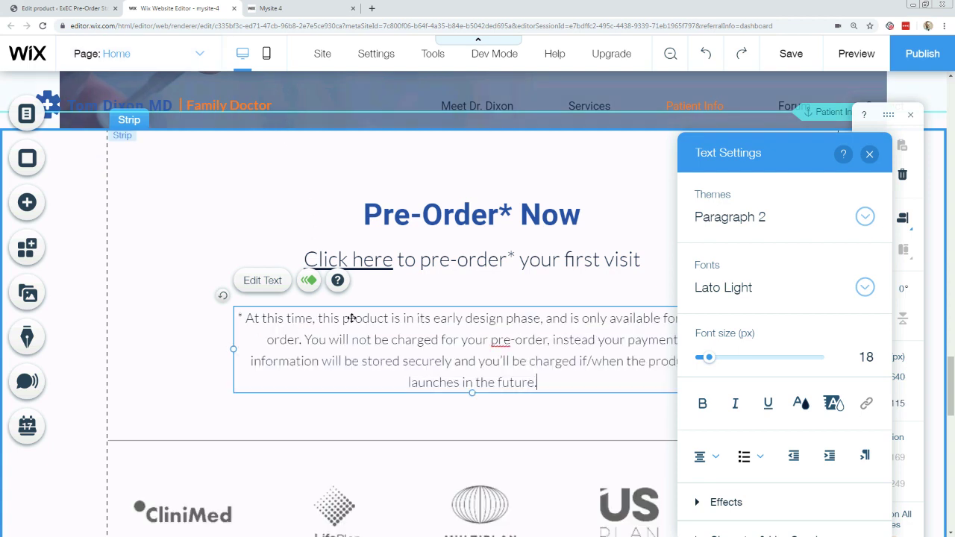
{"action": "left_click", "coordinate": [194, 356]}
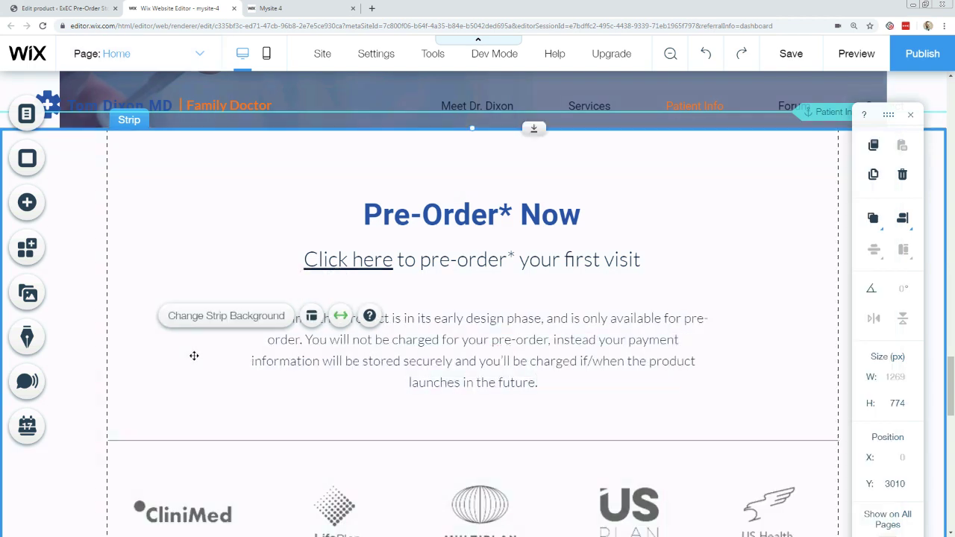
{"action": "left_click", "coordinate": [231, 200]}
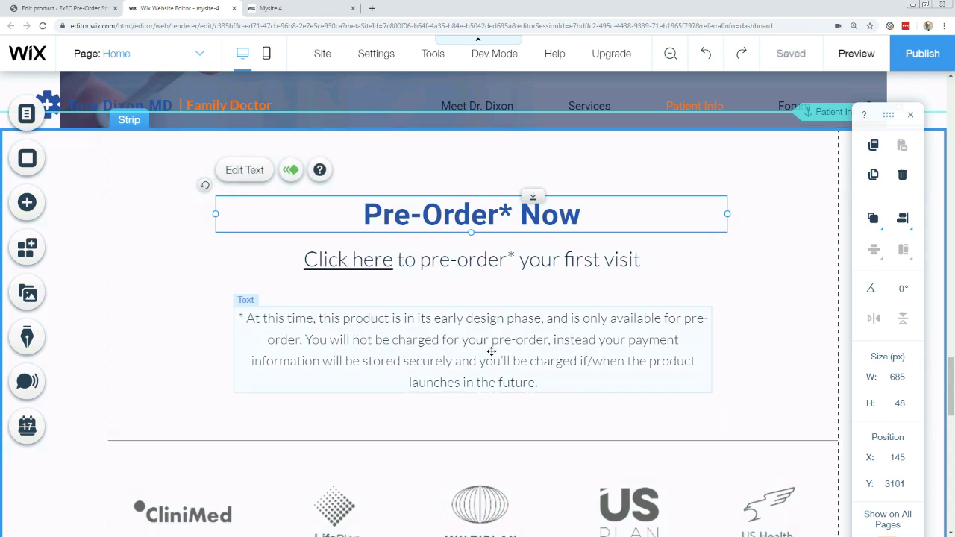
{"action": "scroll", "coordinate": [492, 350], "scroll_direction": "up", "scroll_amount": 15}
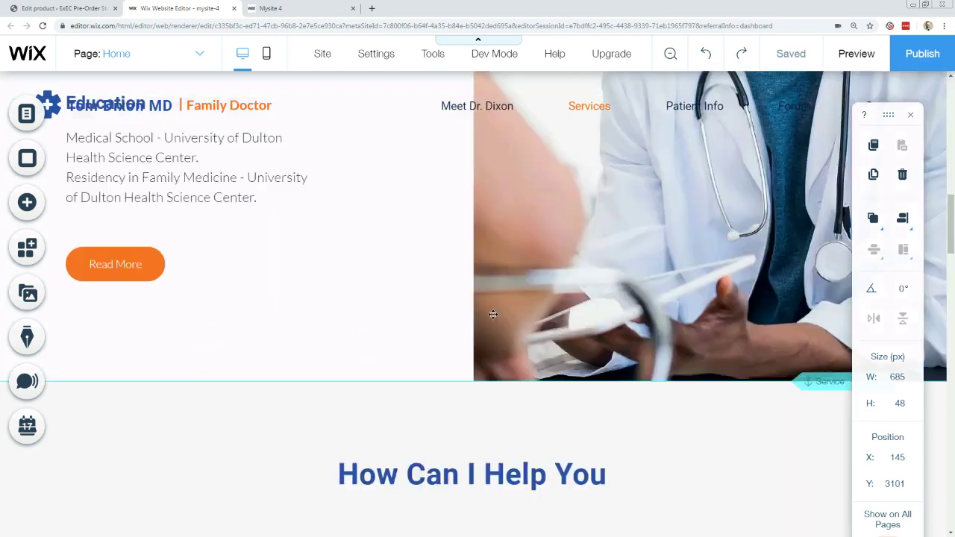
{"action": "scroll", "coordinate": [493, 314], "scroll_direction": "up", "scroll_amount": 10}
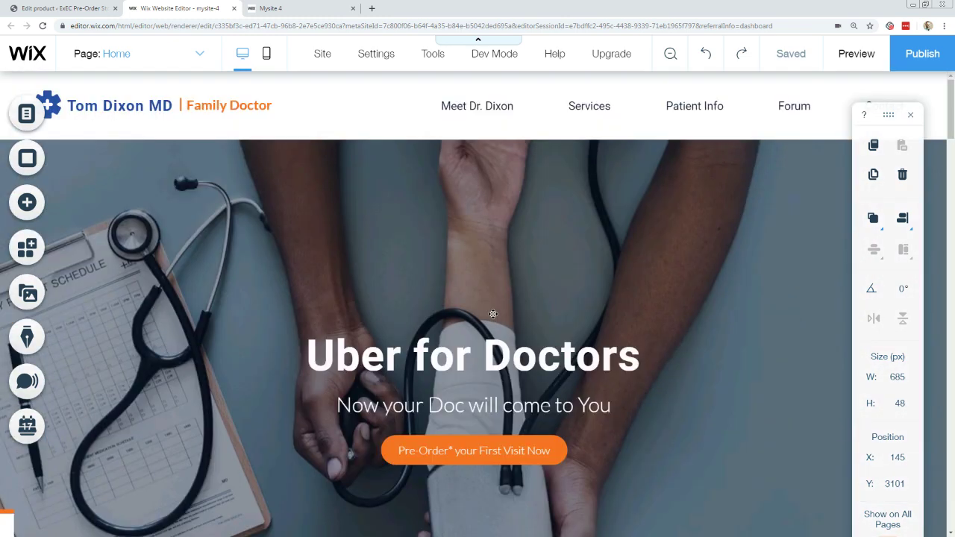